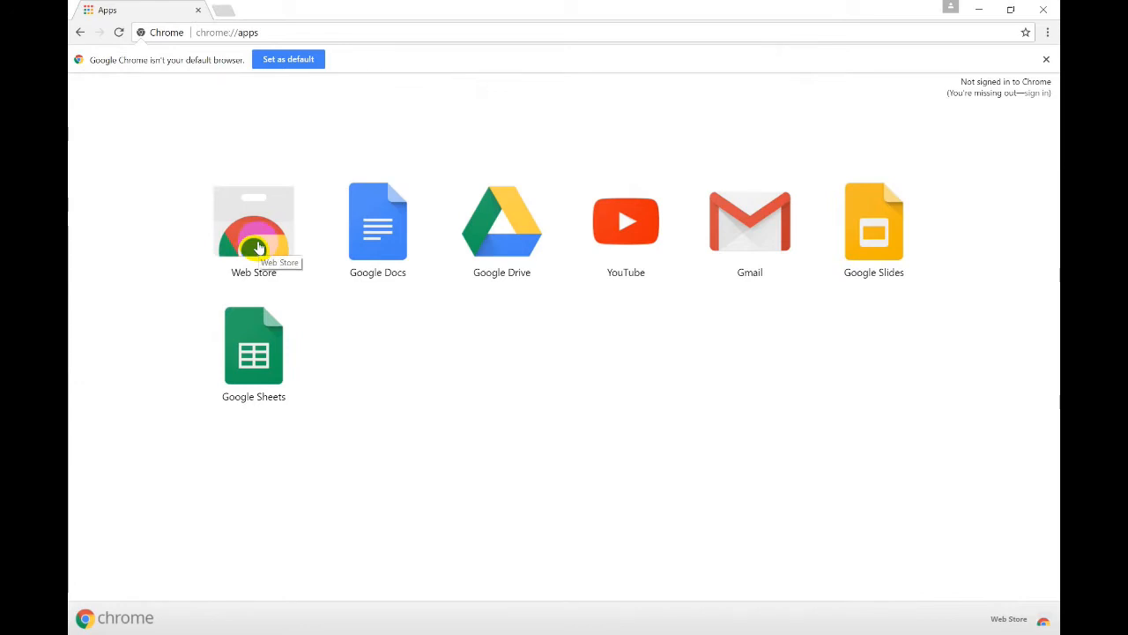
# Open the Chrome Web Store and search it for "betaflight".
pyautogui.click(256, 245)
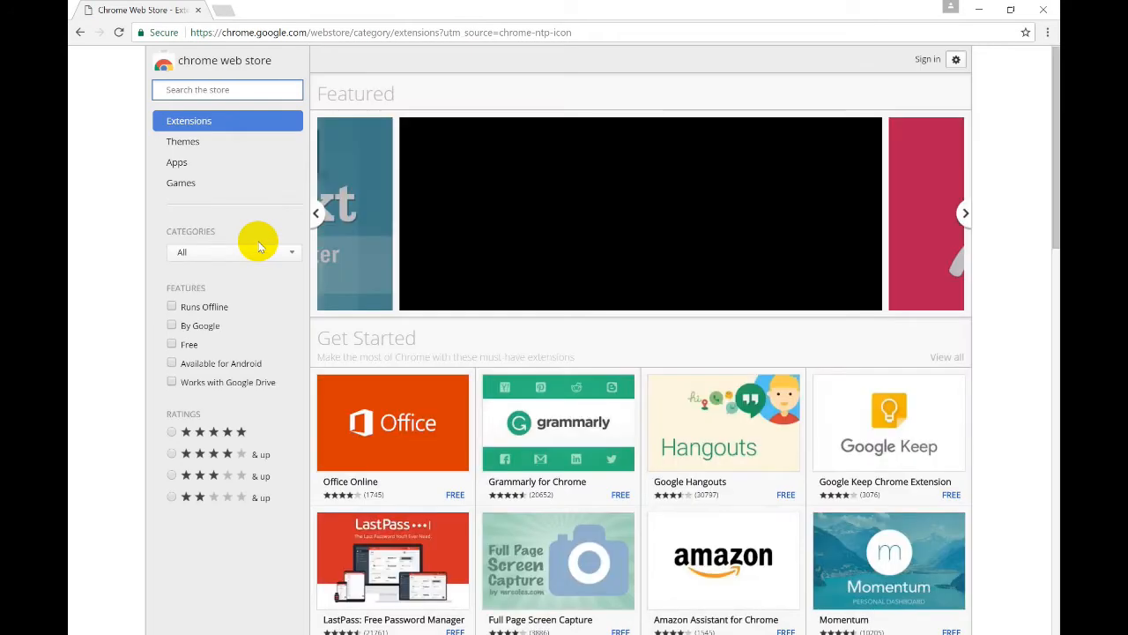
pyautogui.write('betaf')
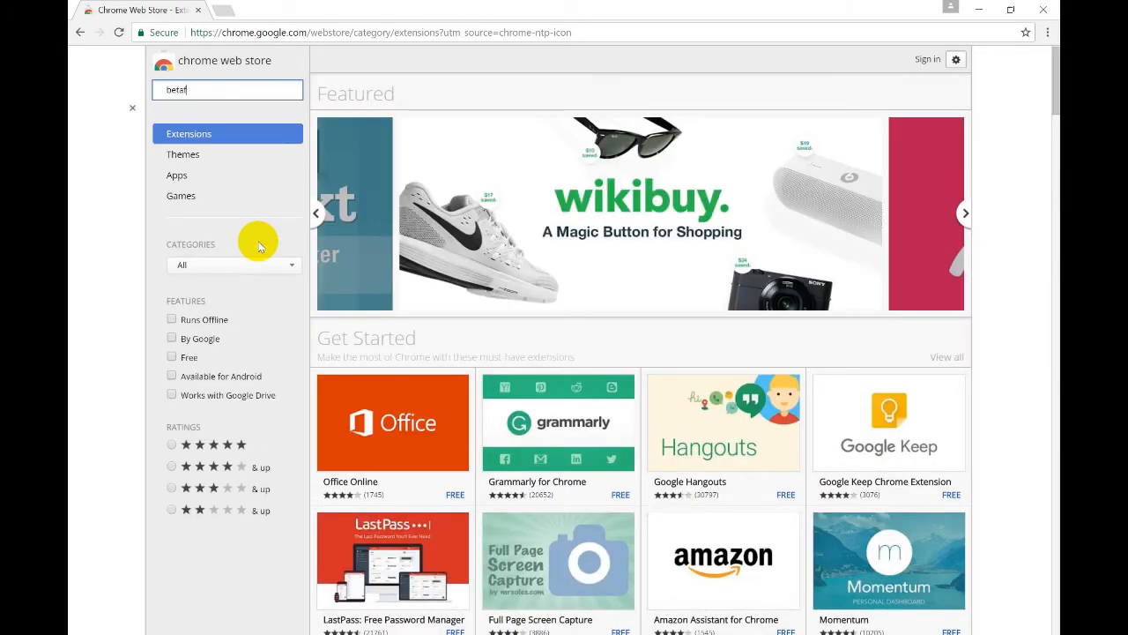
pyautogui.write('light')
pyautogui.press('Return')
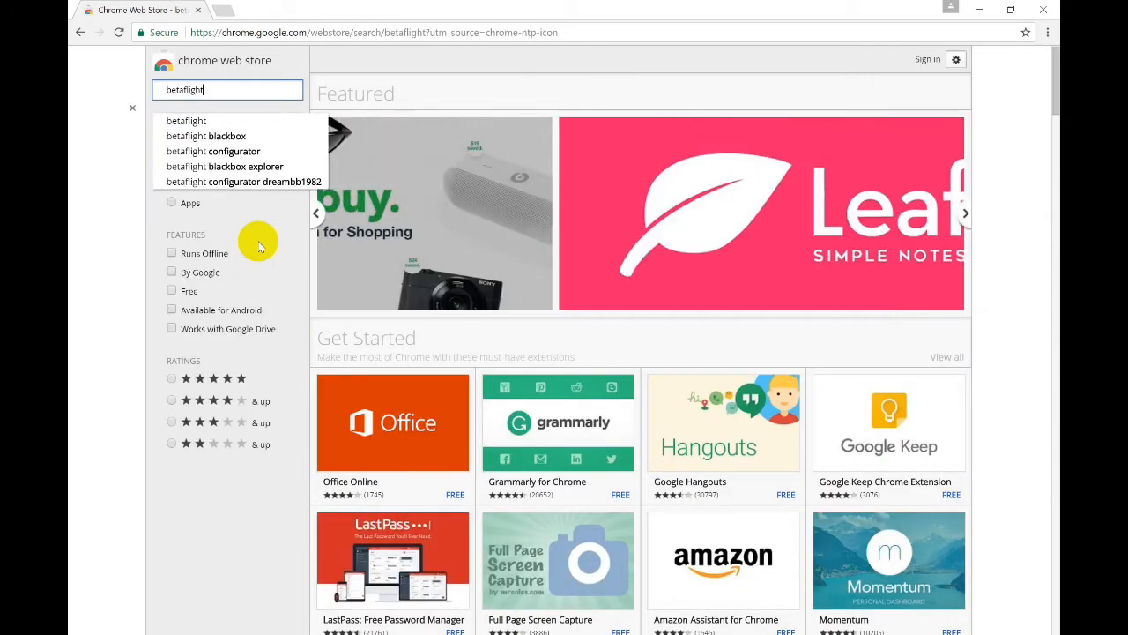
# Add the Betaflight - Configurator app to Chrome and launch it in a maximized window.
pyautogui.click(398, 144)
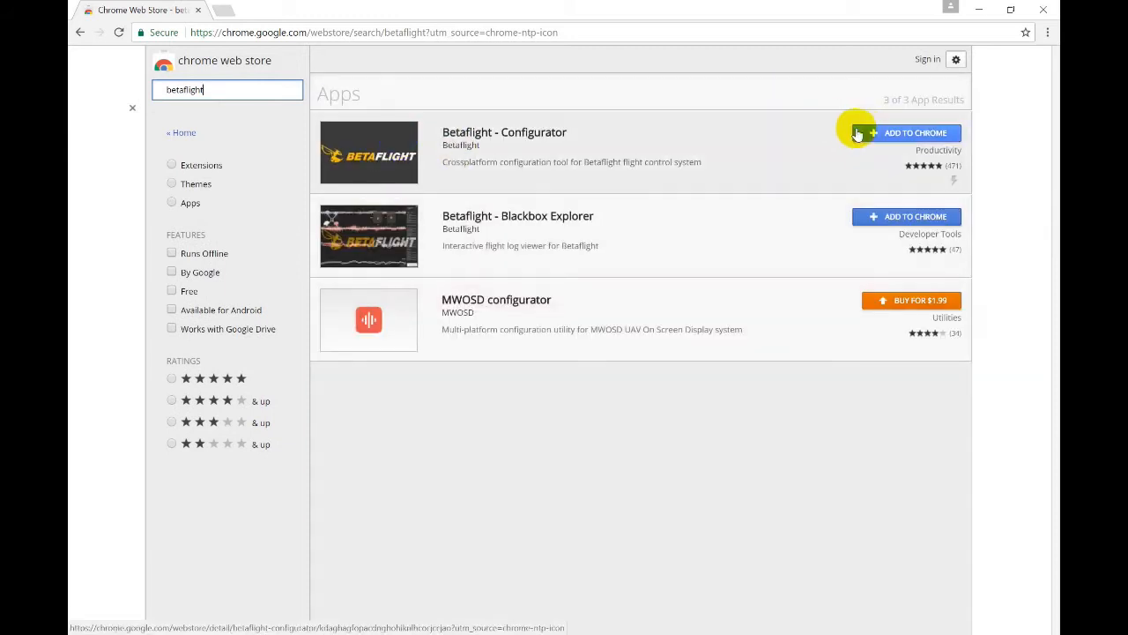
pyautogui.click(876, 140)
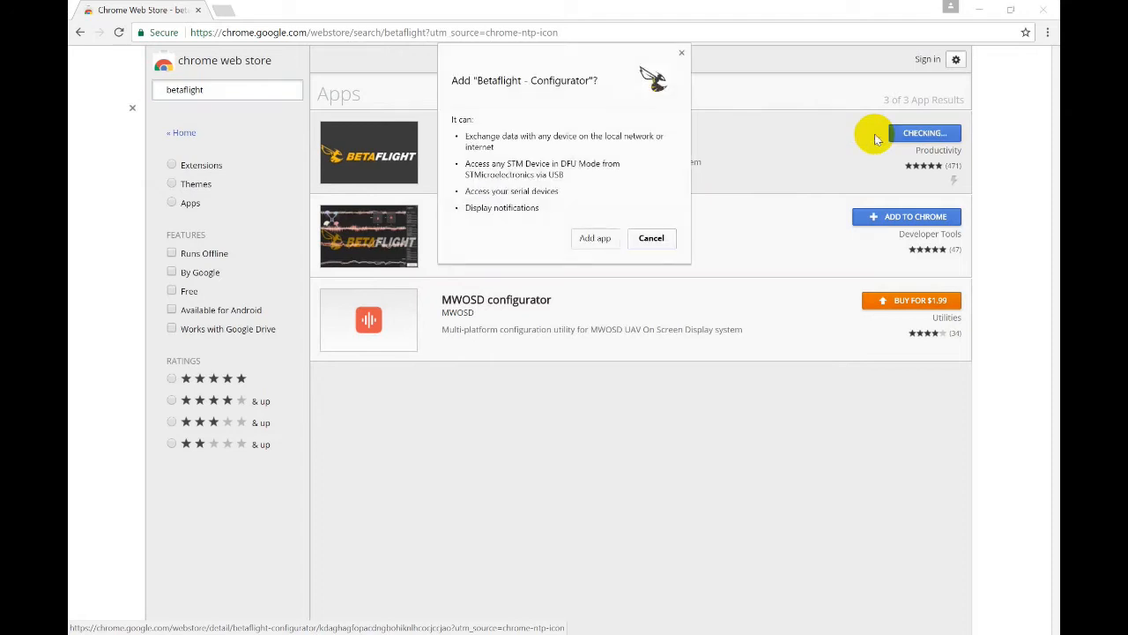
pyautogui.click(589, 240)
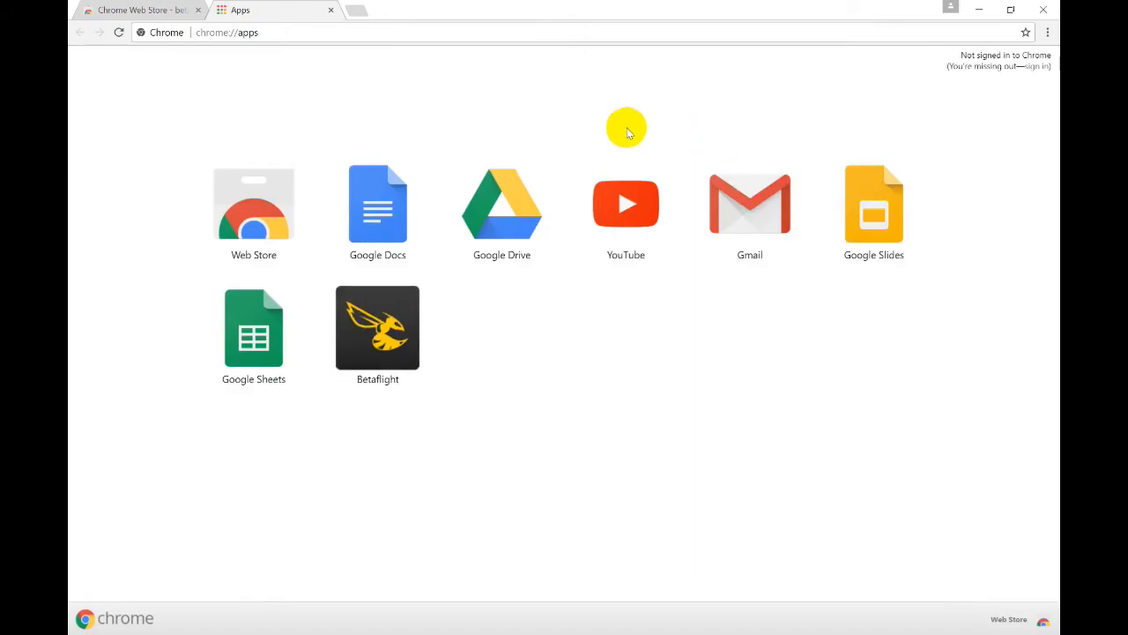
pyautogui.click(379, 342)
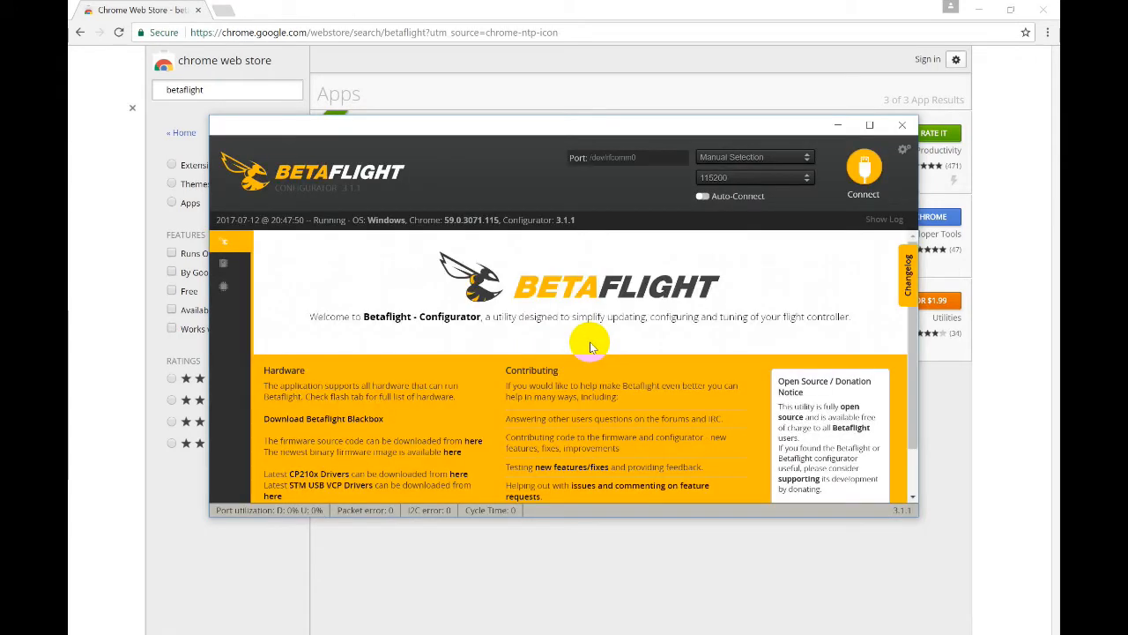
pyautogui.click(870, 124)
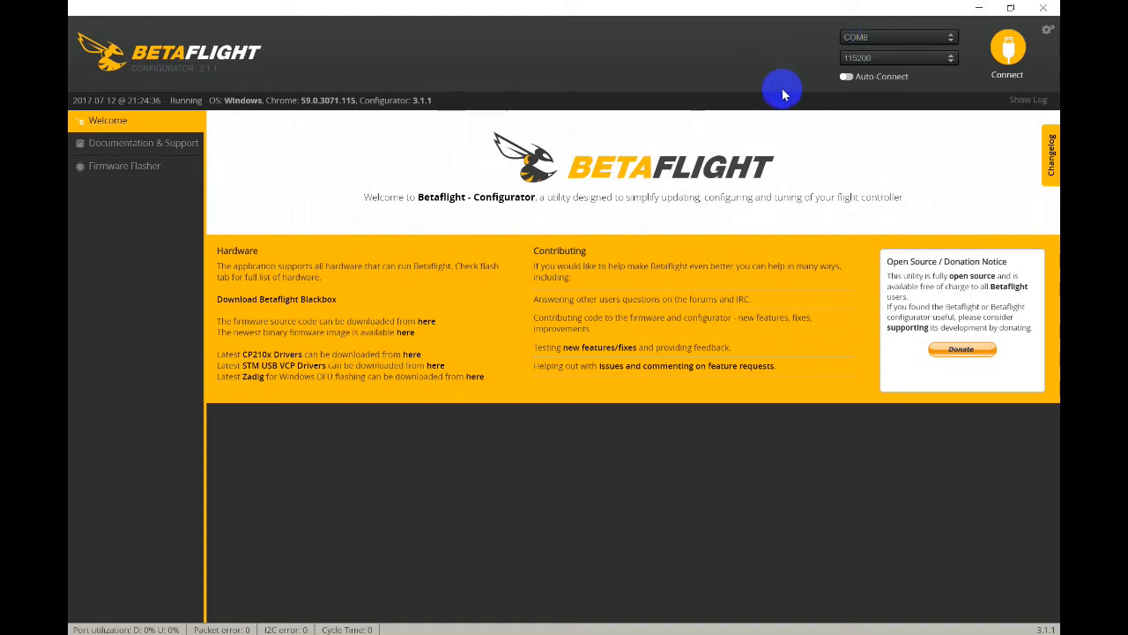
# Connect to the flight controller on COM8 to check its firmware version in the log, and disconnect.
pyautogui.click(1006, 54)
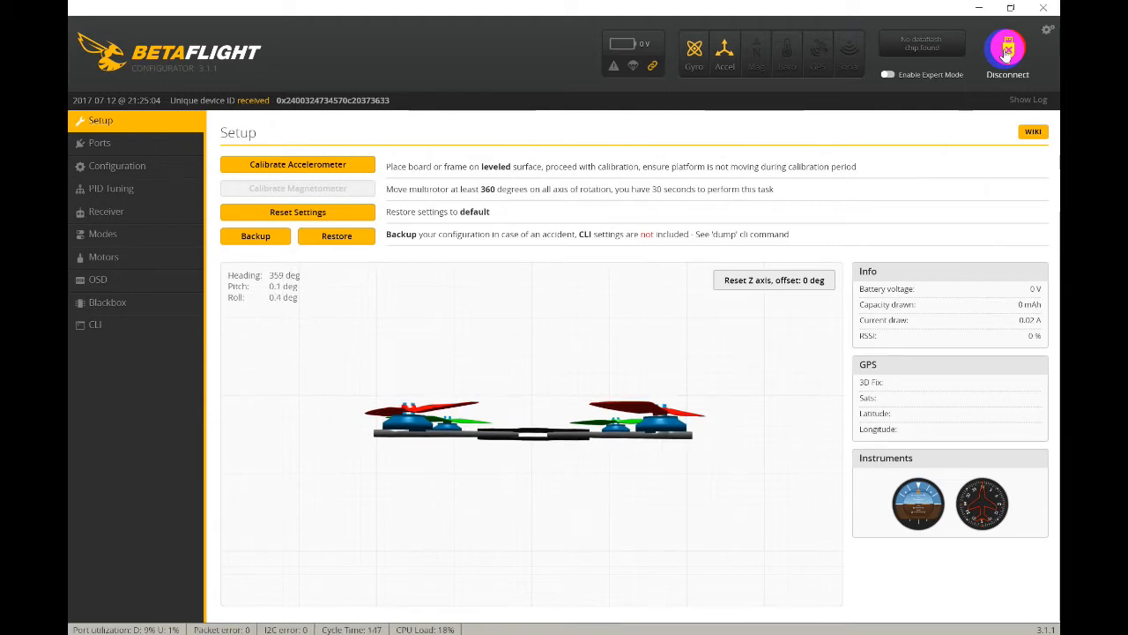
pyautogui.click(1022, 103)
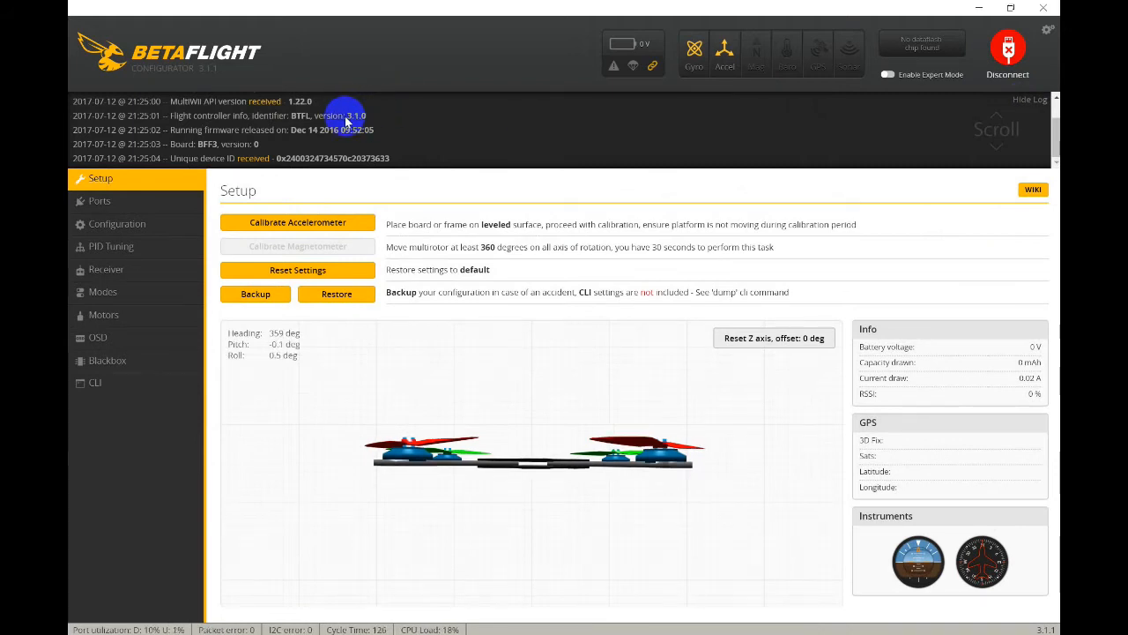
pyautogui.click(1010, 50)
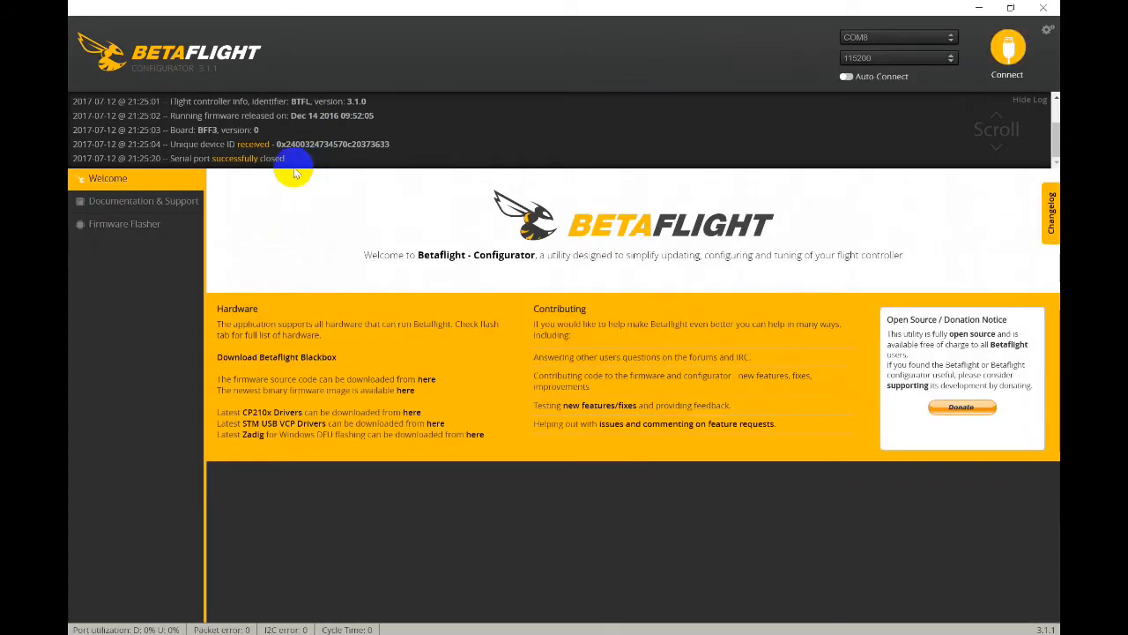
# In the firmware flasher, select the BETAFLIGHTF3 board and stable firmware version 3.1.7.
pyautogui.click(131, 227)
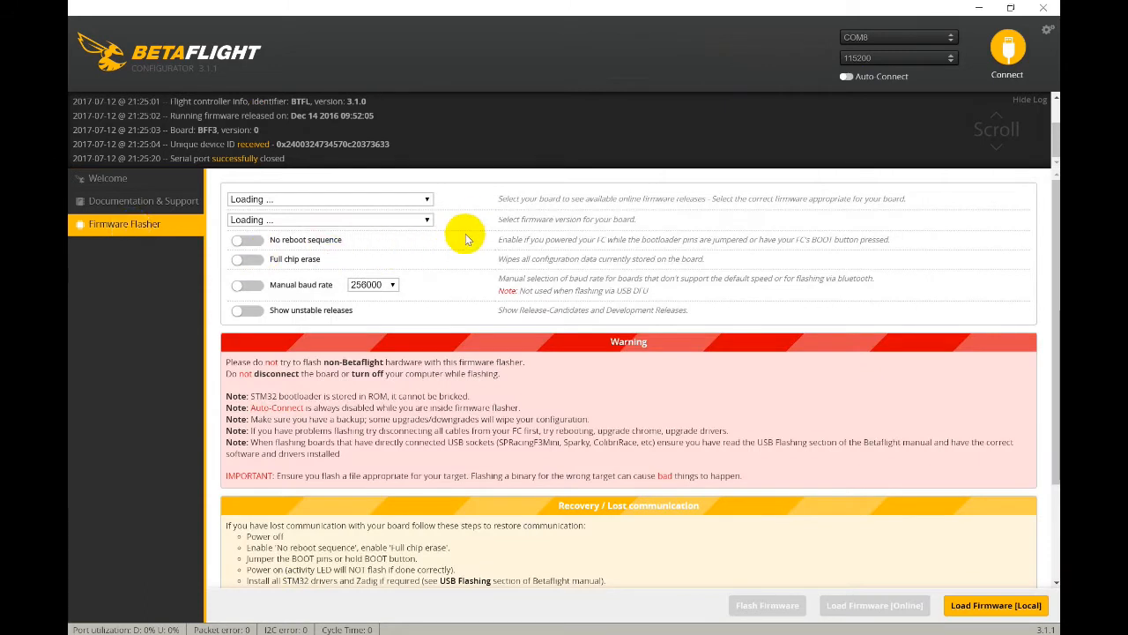
pyautogui.click(428, 203)
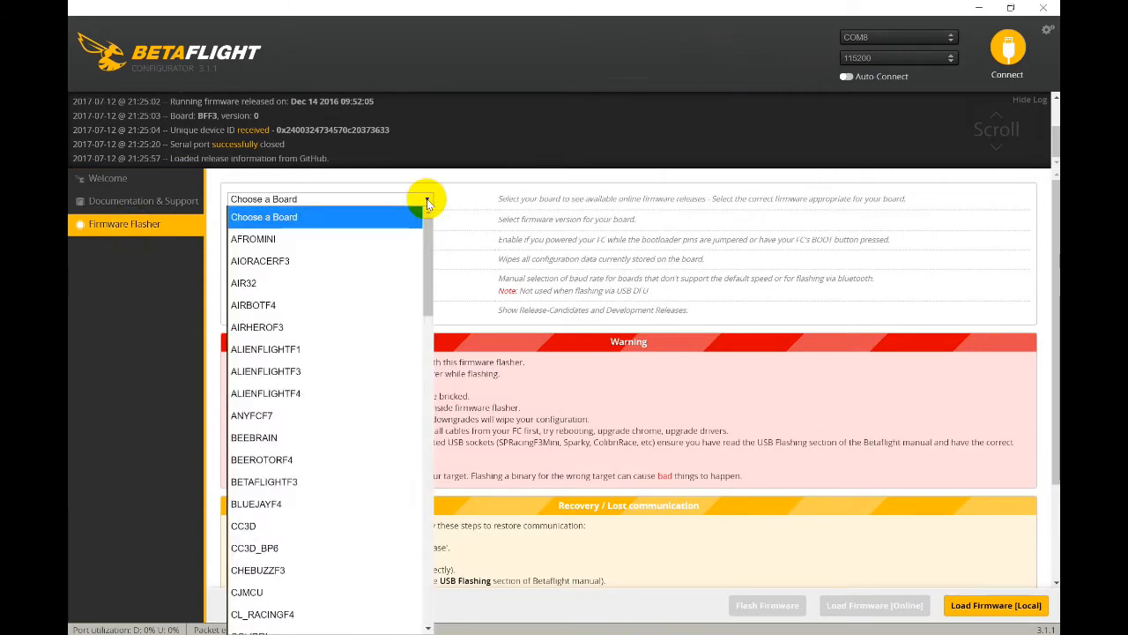
pyautogui.click(289, 482)
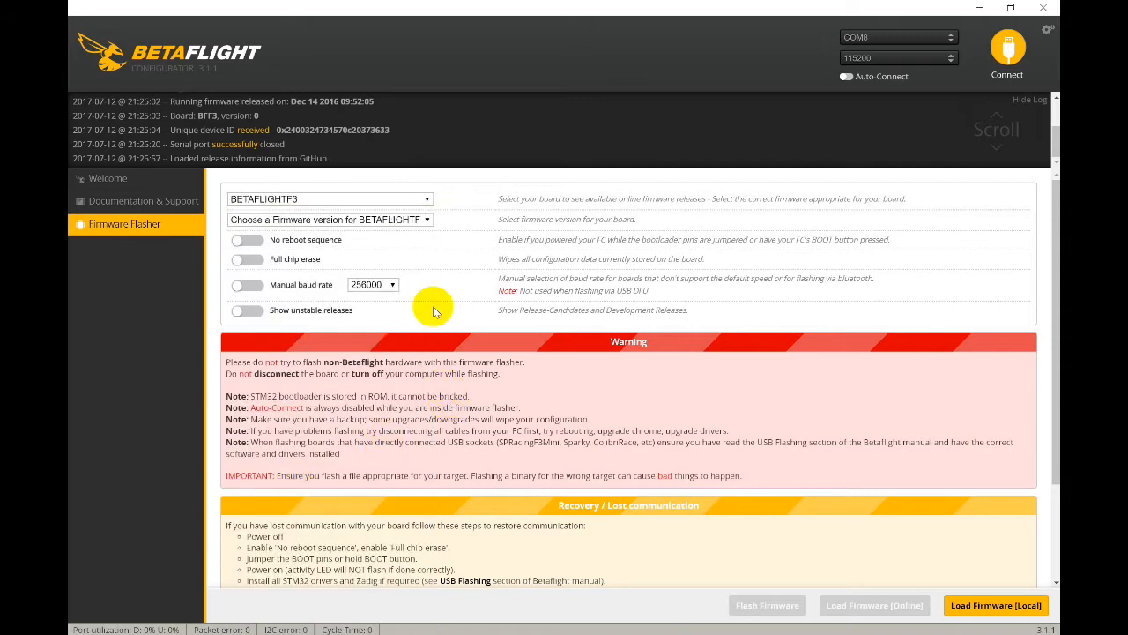
pyautogui.click(424, 219)
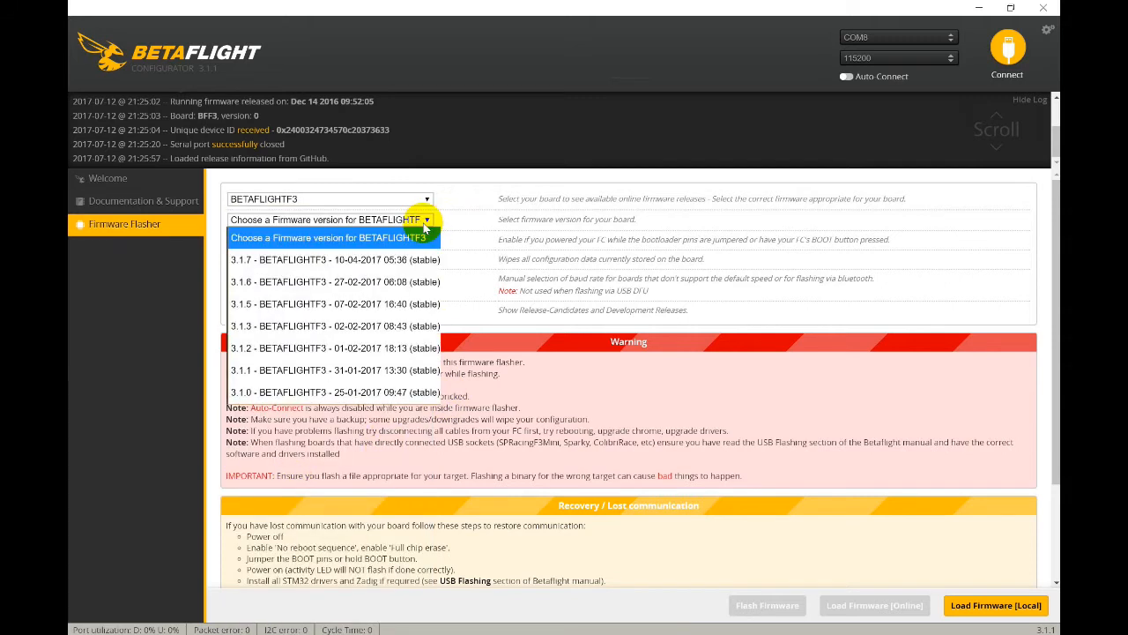
pyautogui.click(406, 260)
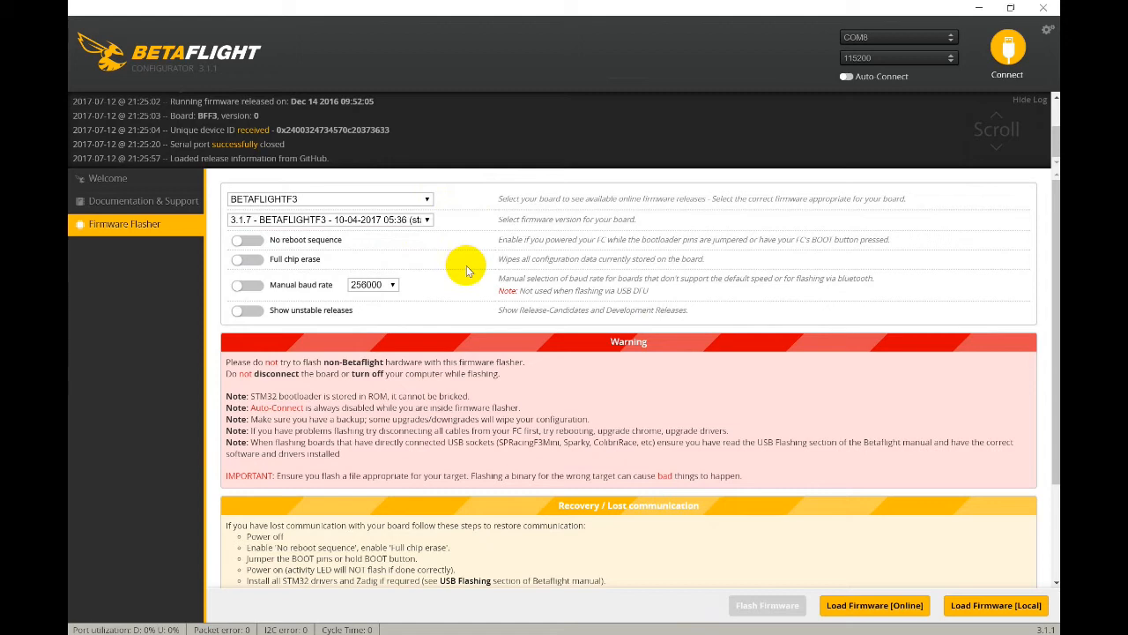
# Enable full chip erase, keep the reboot sequence active, and load the selected firmware online.
pyautogui.click(250, 241)
pyautogui.click(252, 244)
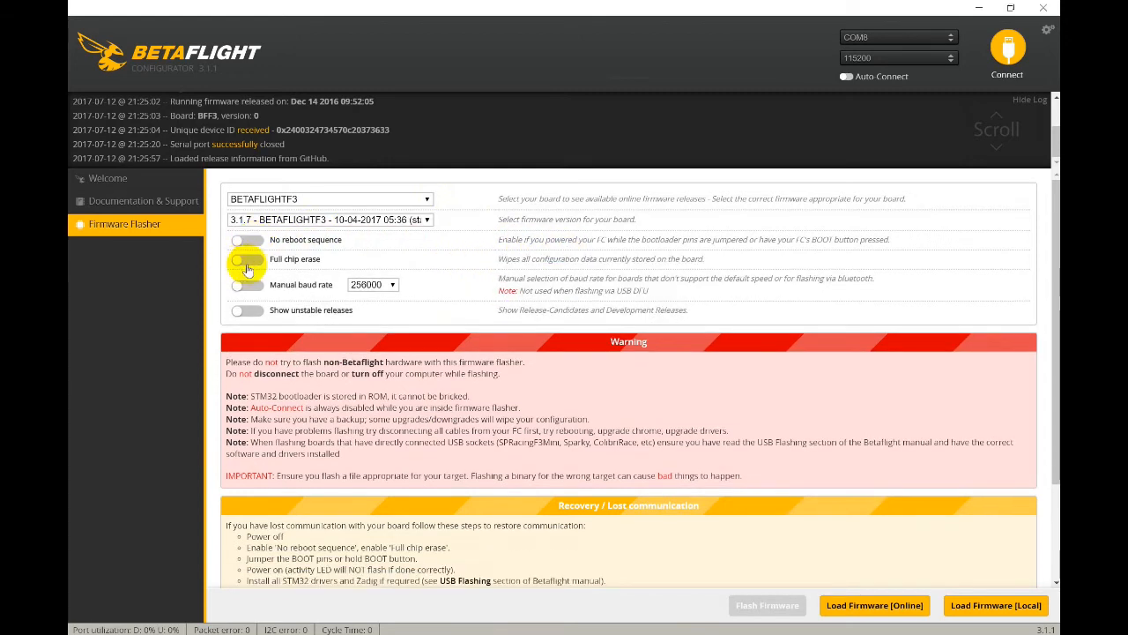
pyautogui.click(256, 265)
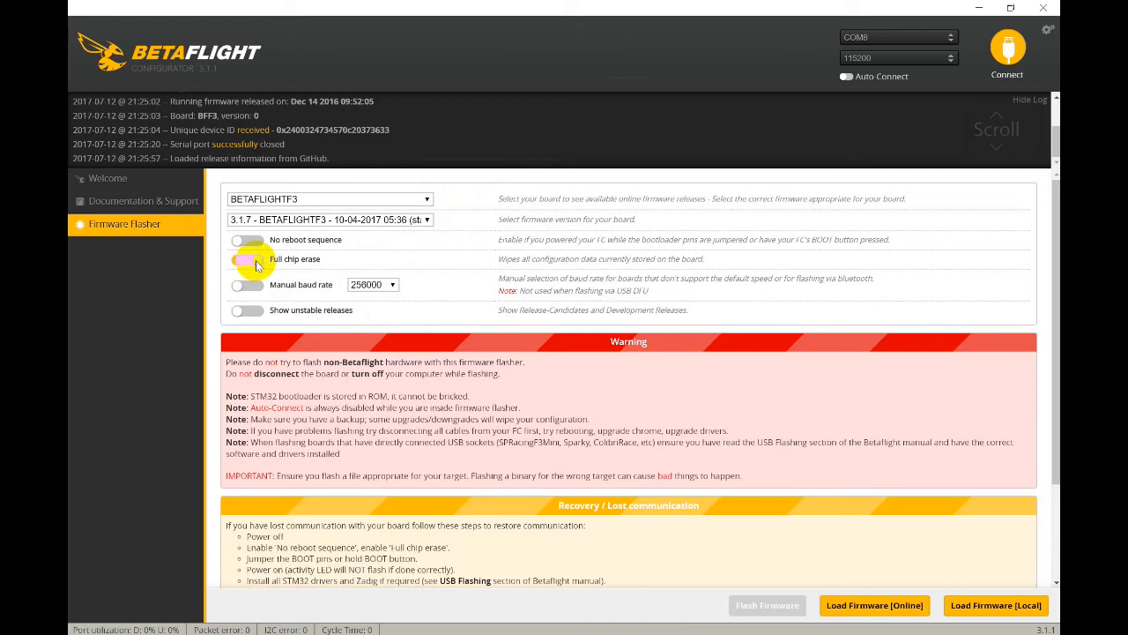
pyautogui.click(871, 606)
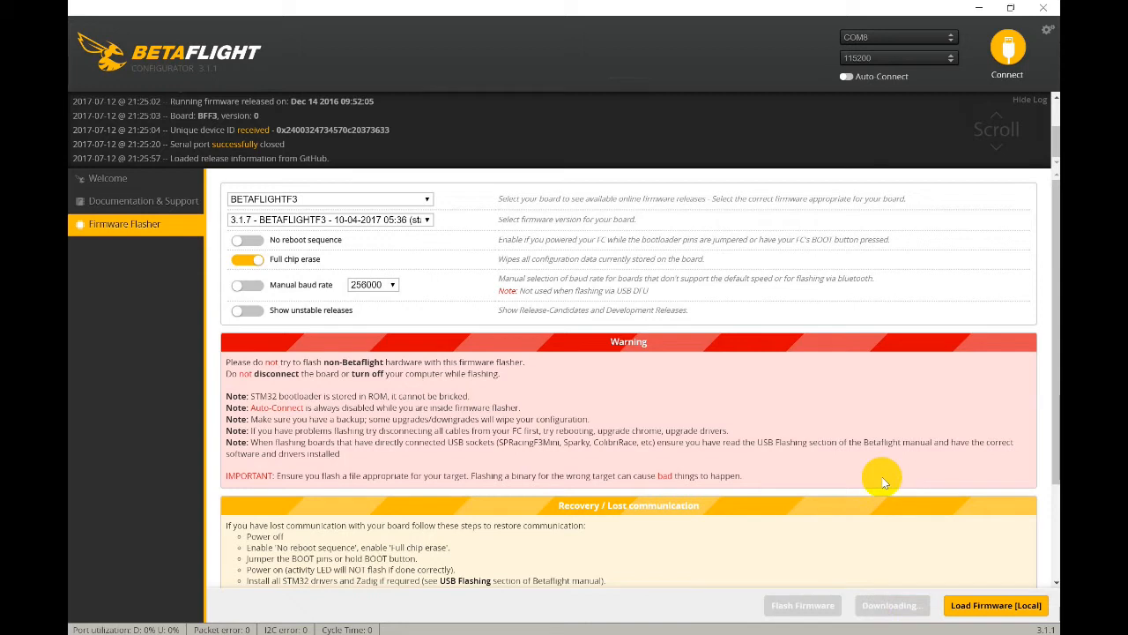
# Review the 3.1.7 release notes and warnings, and flash the loaded firmware to the board.
pyautogui.scroll(-3, 785, 480)
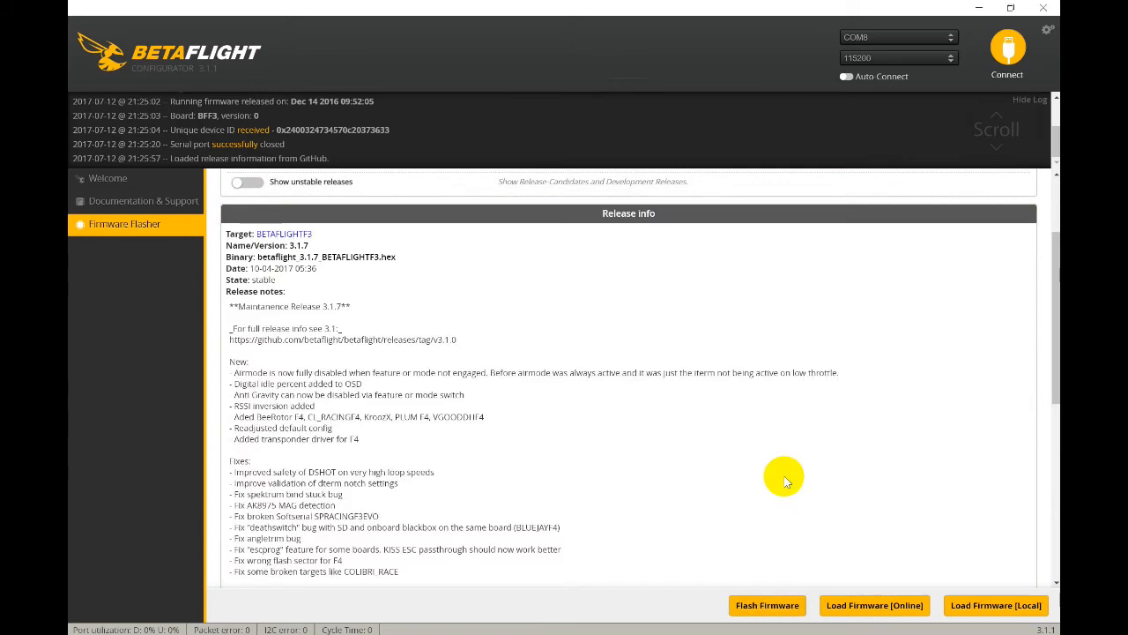
pyautogui.scroll(-5, 785, 480)
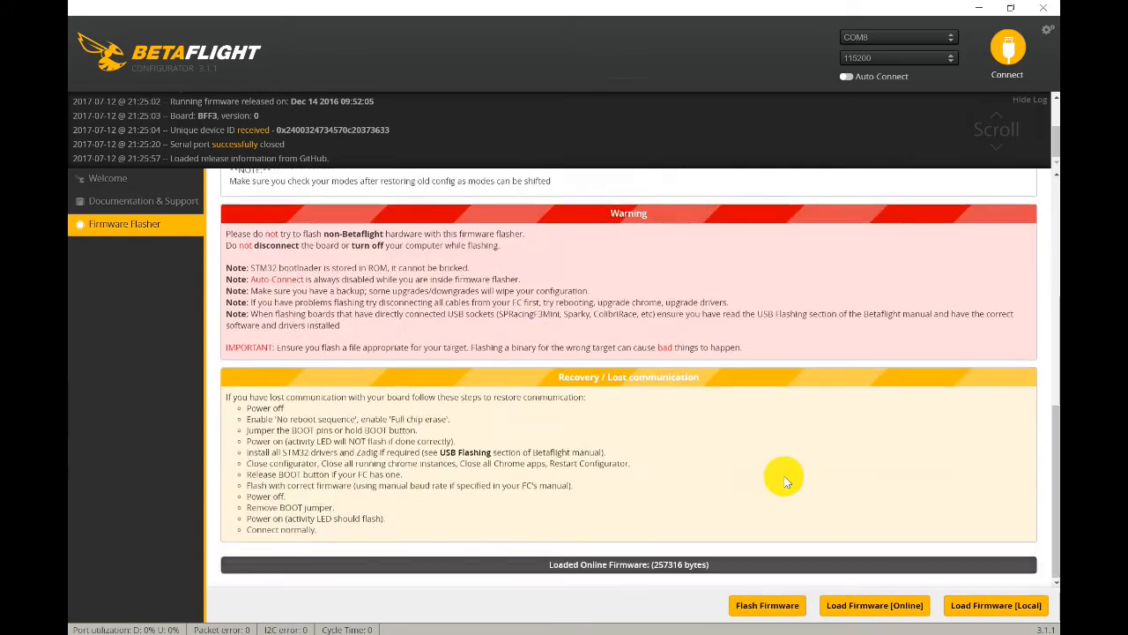
pyautogui.scroll(6, 785, 481)
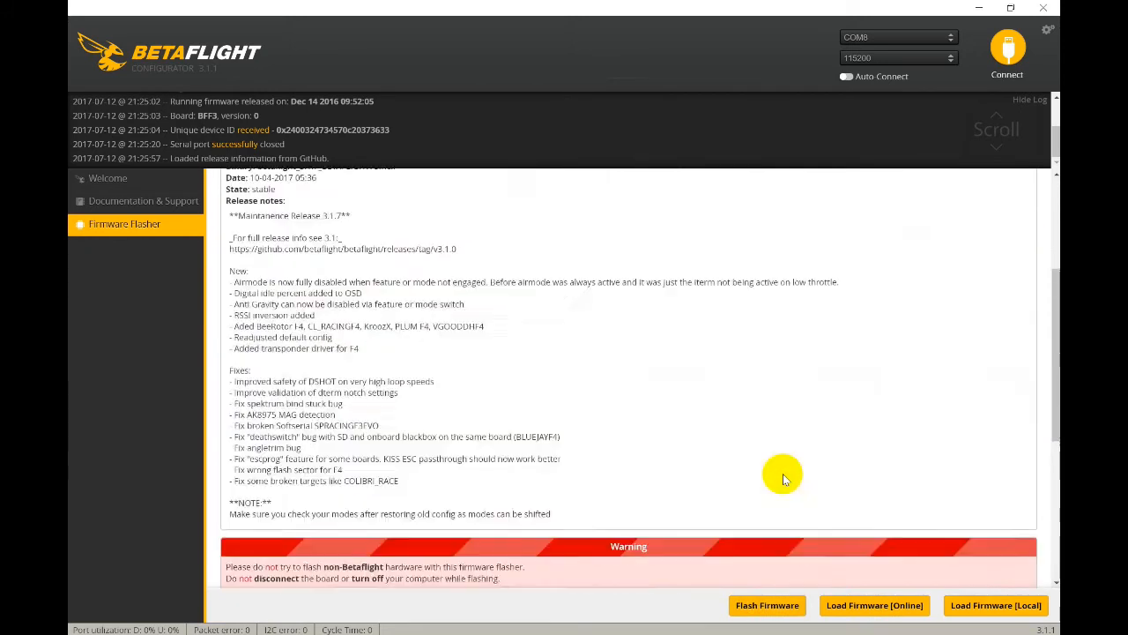
pyautogui.scroll(-2, 785, 479)
pyautogui.scroll(-5, 783, 476)
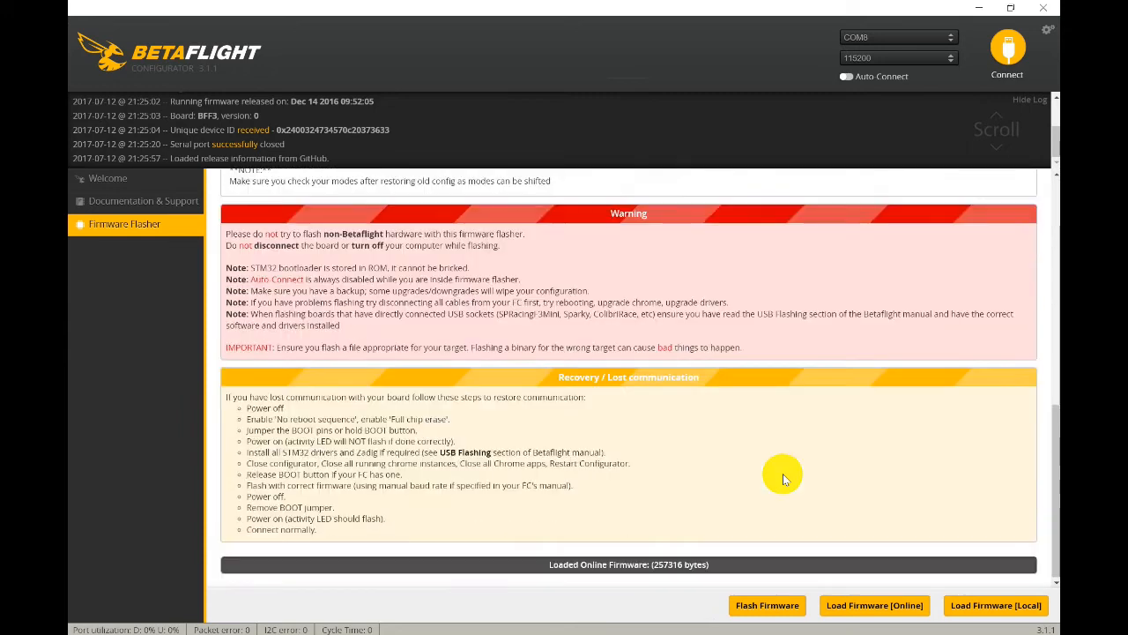
pyautogui.click(748, 604)
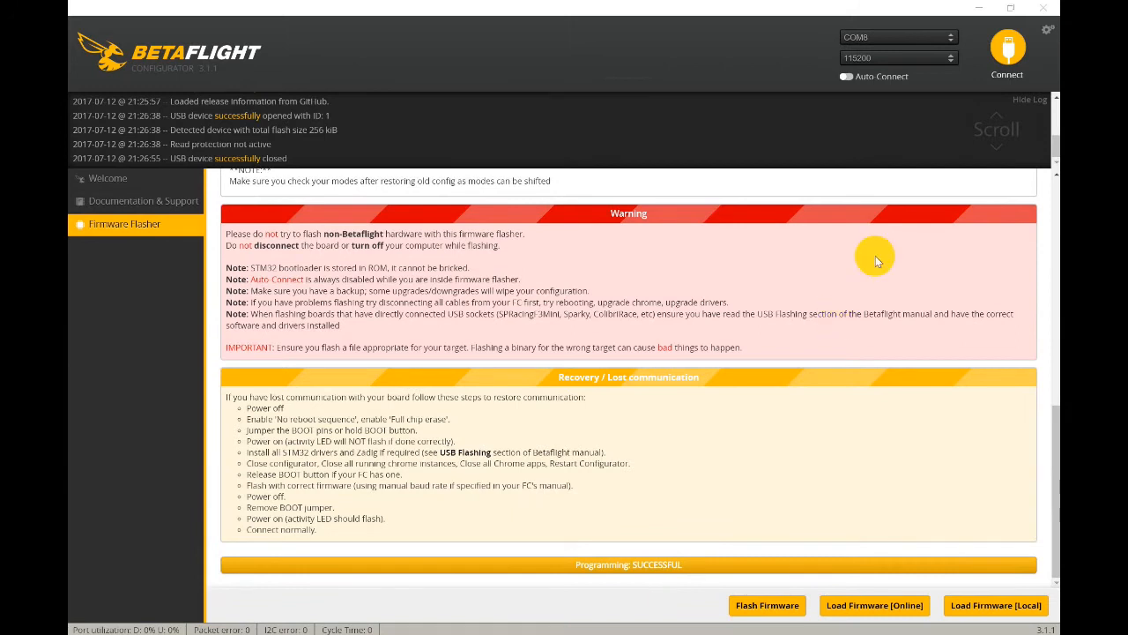
# Reconnect to the flight controller on COM8 and reset the Z axis of the 3D model preview.
pyautogui.click(1007, 51)
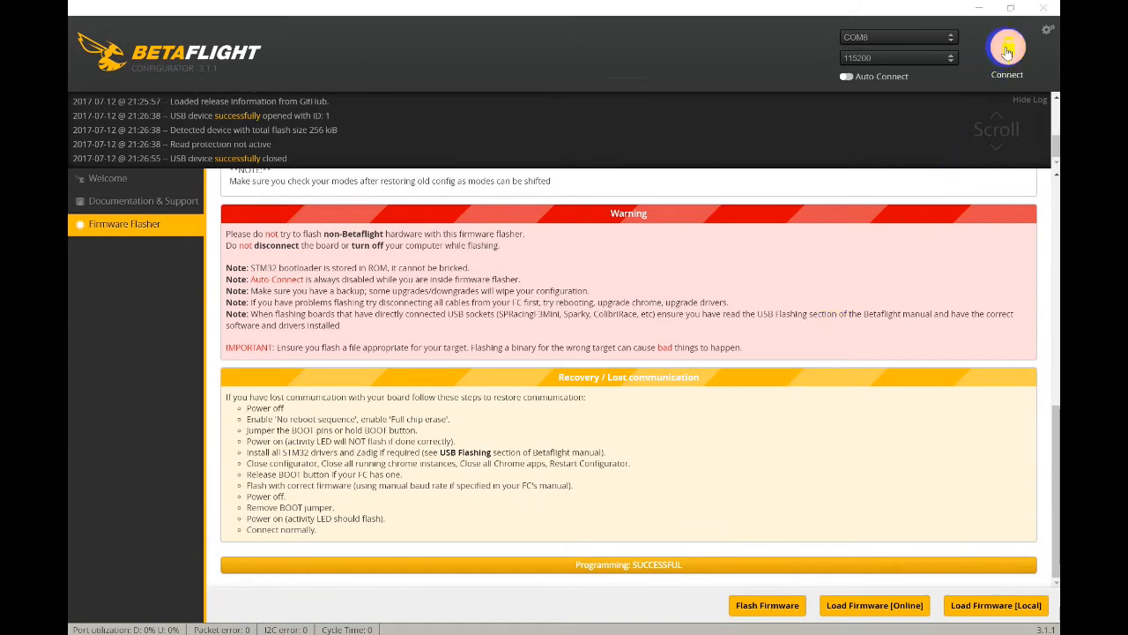
pyautogui.click(953, 39)
pyautogui.click(953, 39)
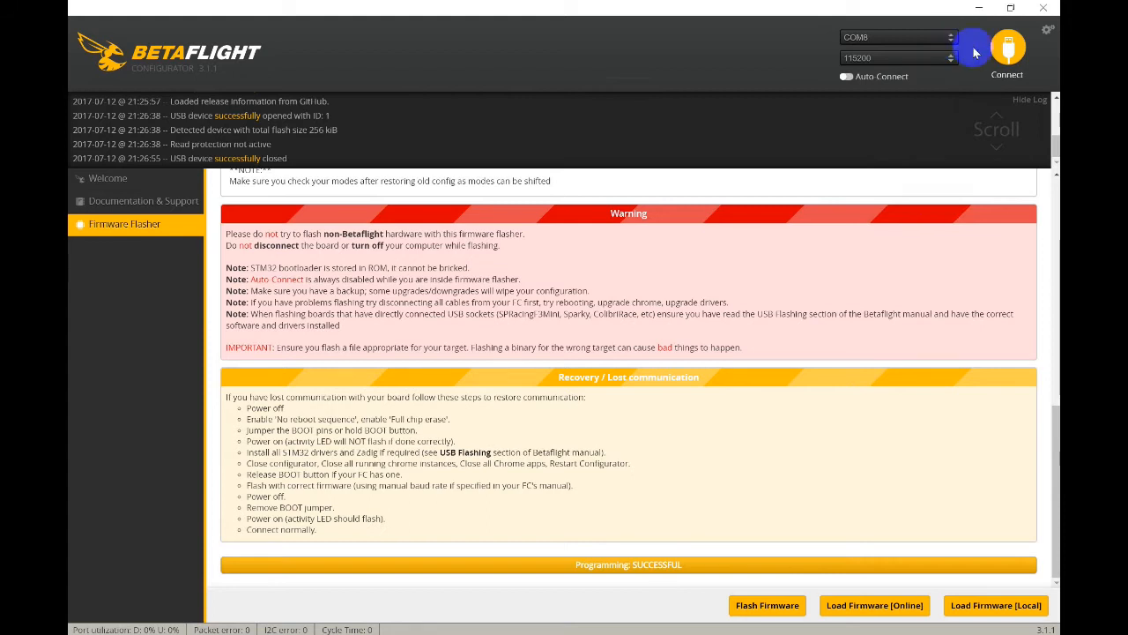
pyautogui.click(999, 56)
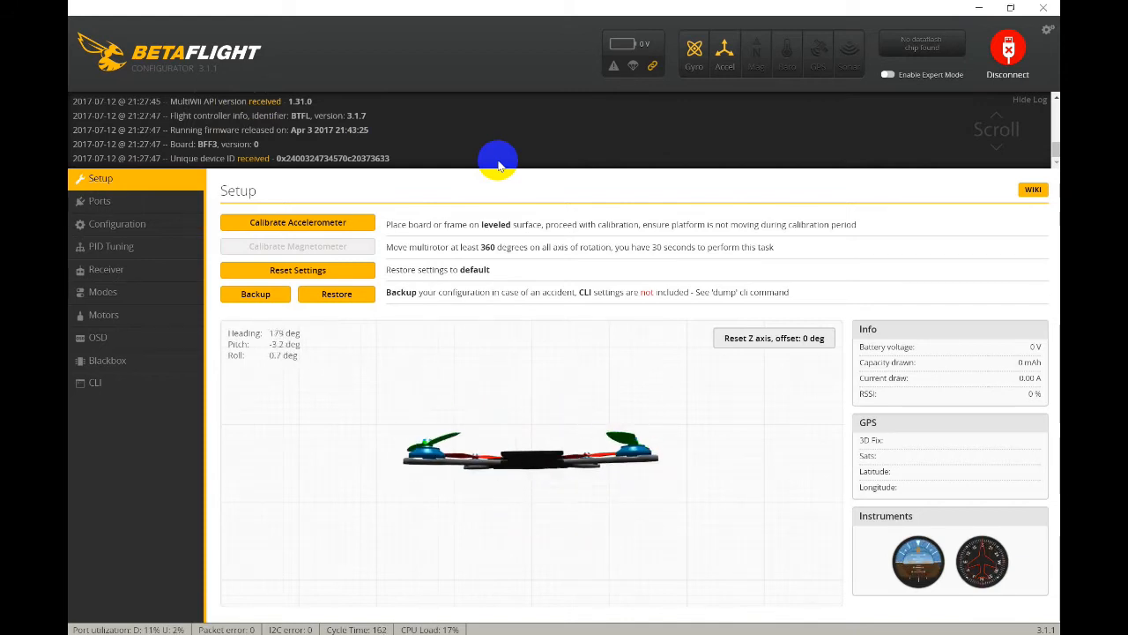
pyautogui.click(738, 348)
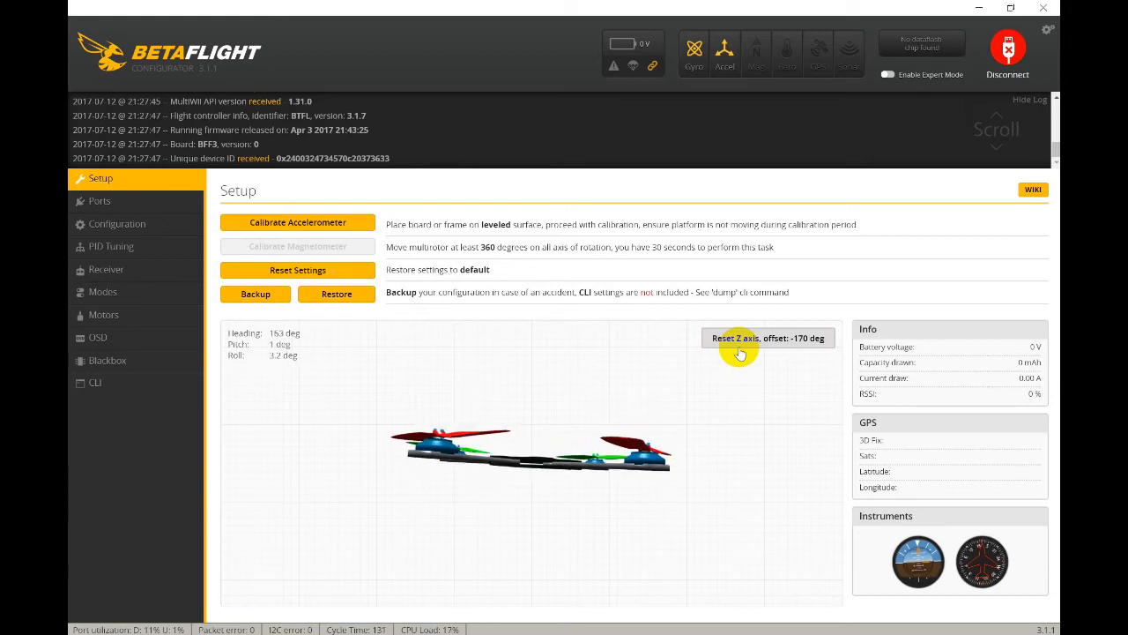
# Keep Serial RX enabled on UART2, set the UART3 peripheral to TBS SmartAudio, and save the port settings with a reboot.
pyautogui.click(111, 205)
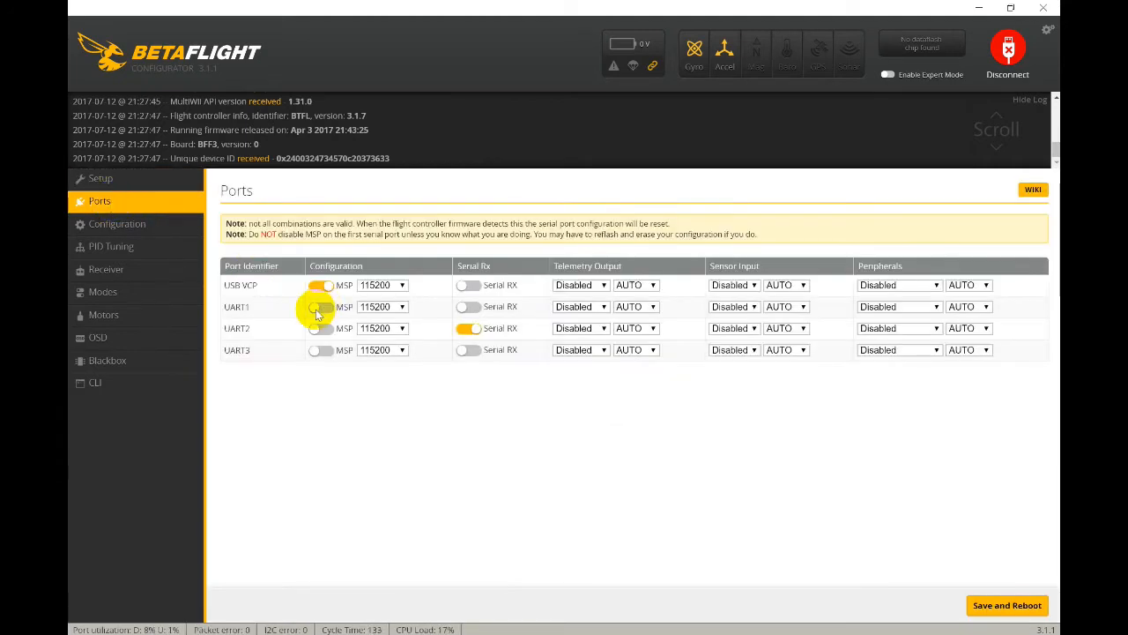
pyautogui.click(472, 331)
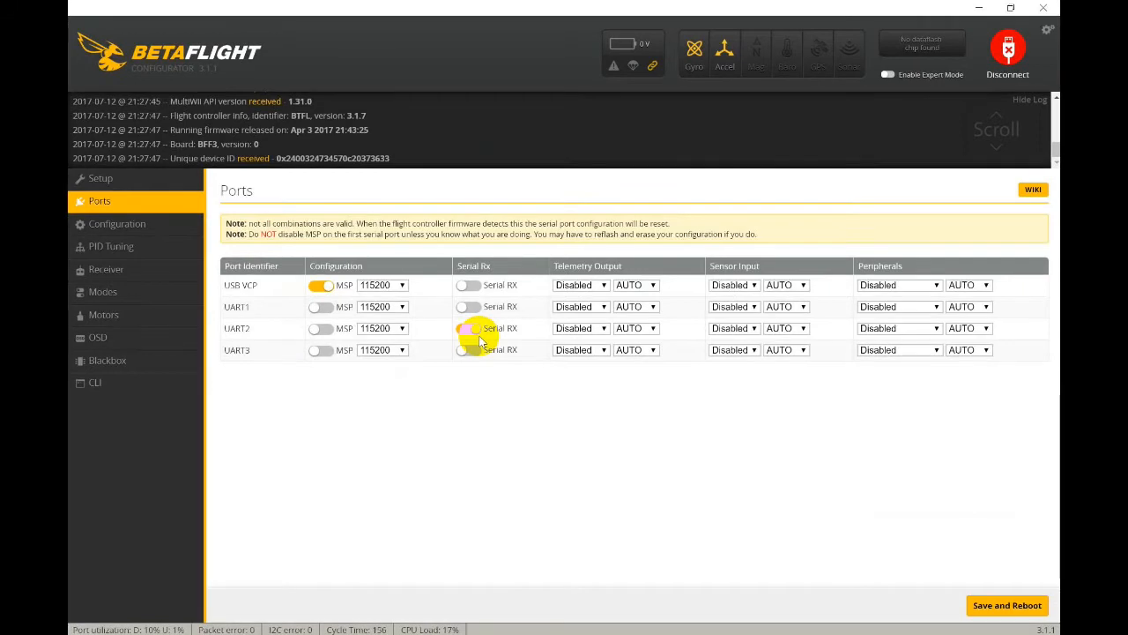
pyautogui.click(474, 332)
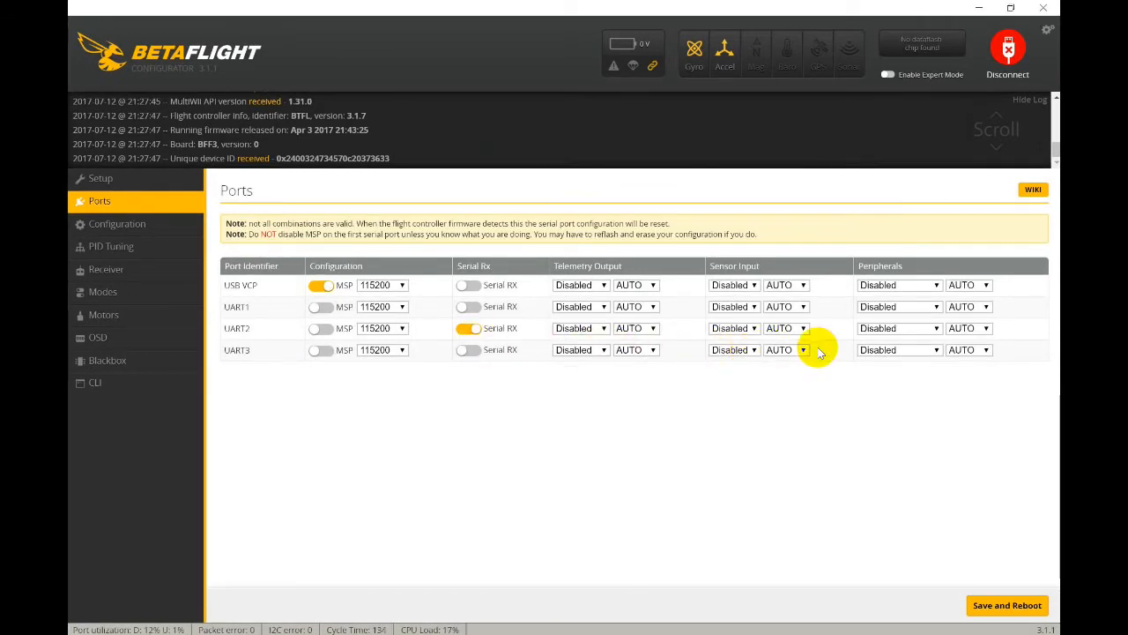
pyautogui.click(938, 351)
pyautogui.click(879, 412)
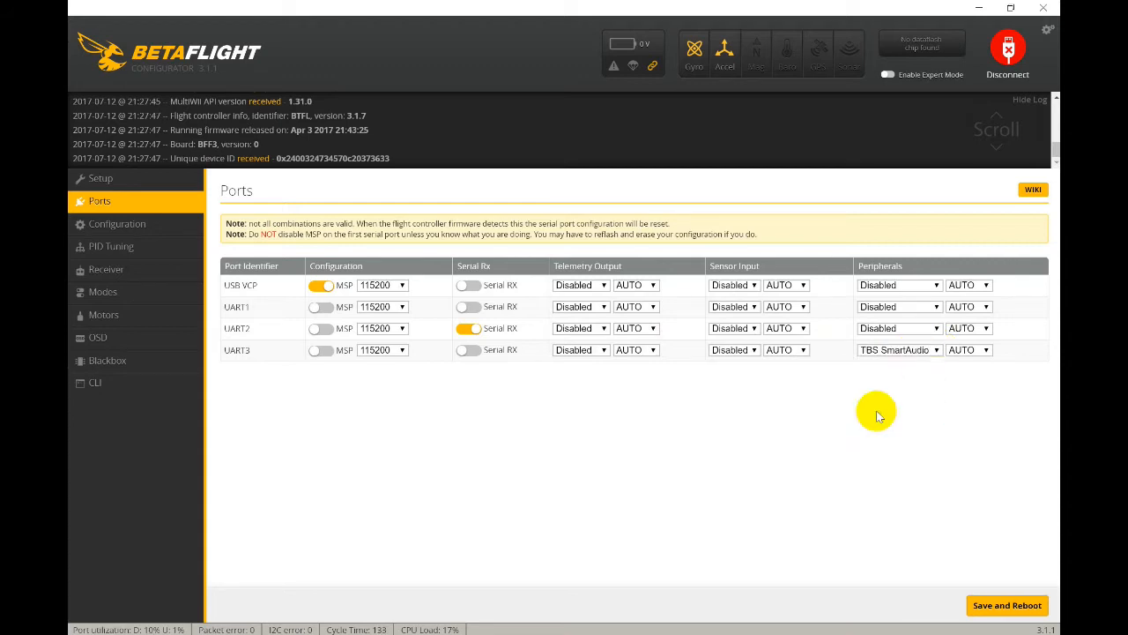
pyautogui.click(989, 605)
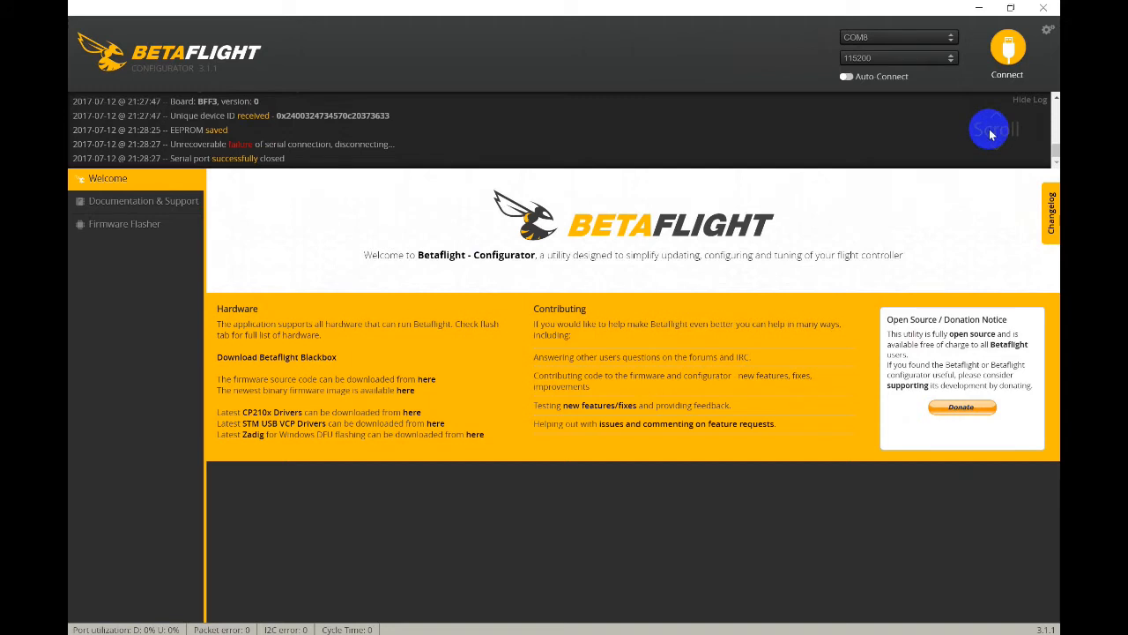
# Reconnect to the flight controller and set the ESC/motor protocol to DSHOT600 in its configuration.
pyautogui.click(1010, 51)
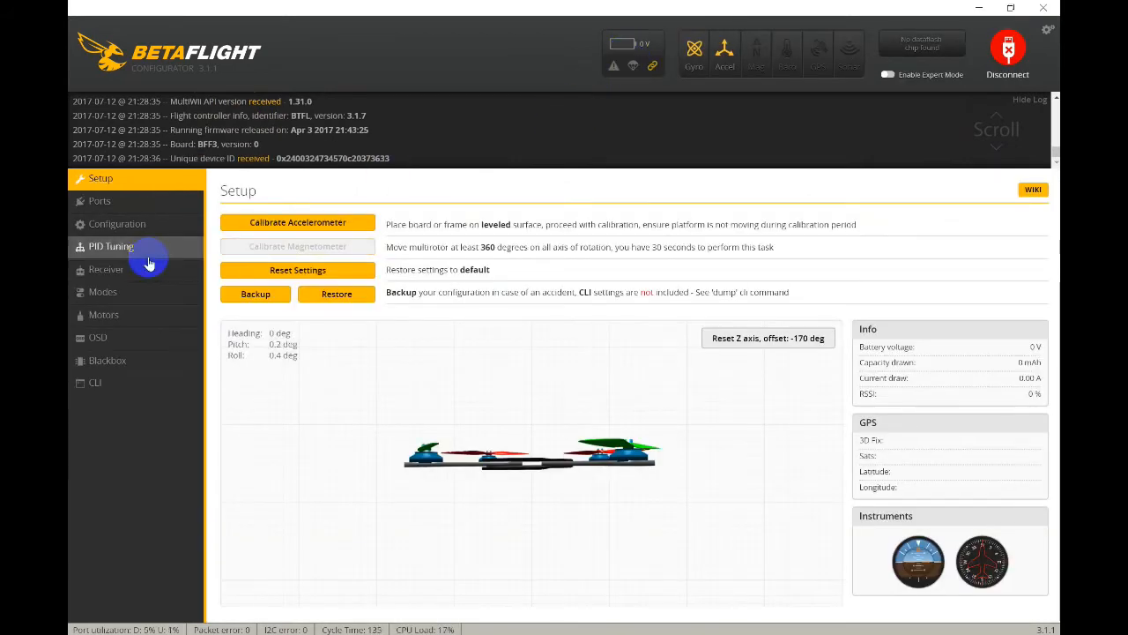
pyautogui.click(114, 226)
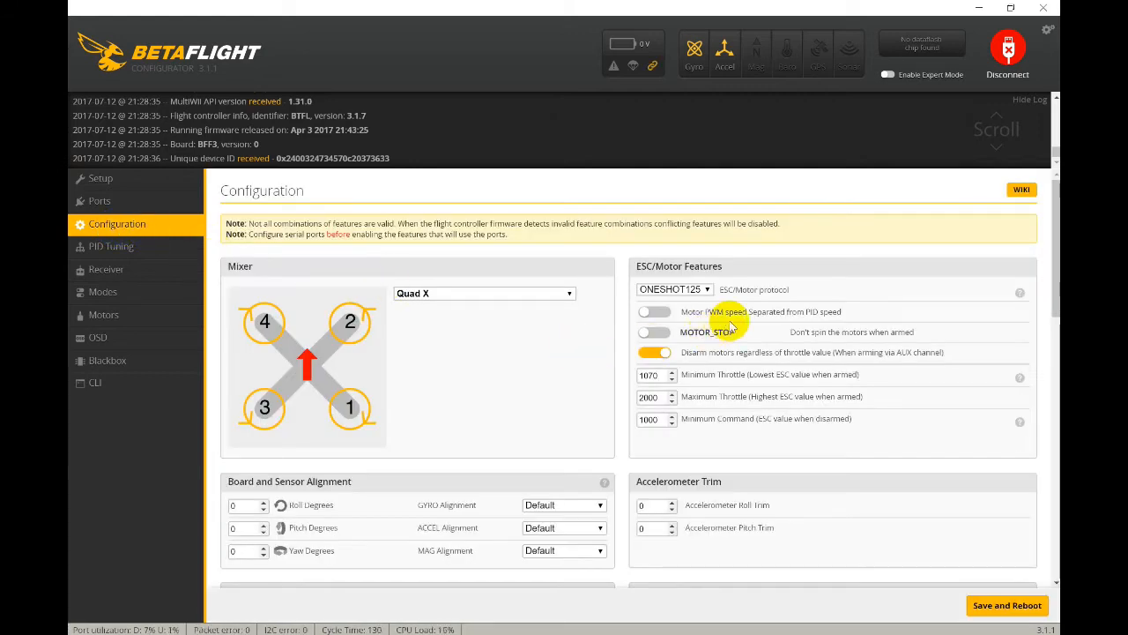
pyautogui.click(708, 290)
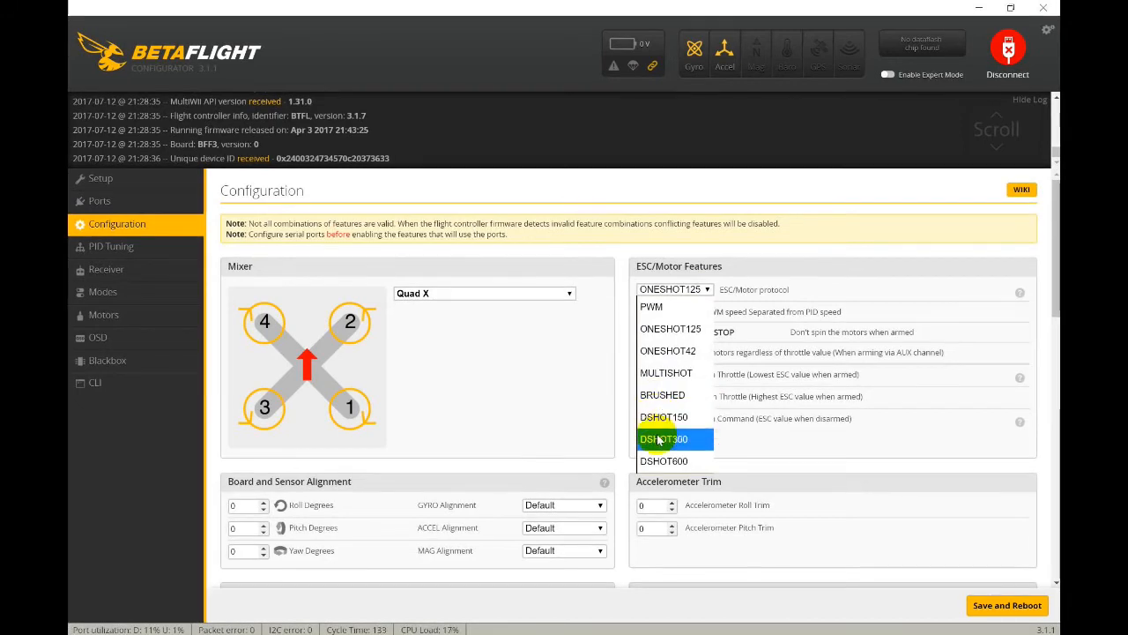
pyautogui.click(664, 461)
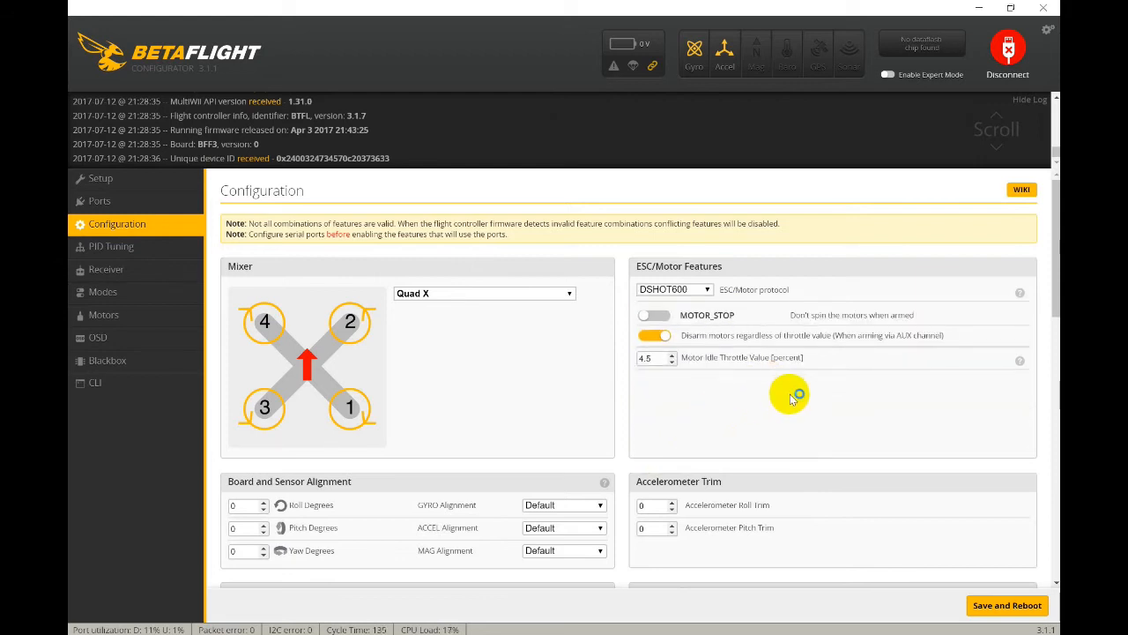
# Keep the receiver mode on the serial-based receiver and set the serial receiver provider to SPEKTRUM2048.
pyautogui.scroll(-3, 790, 397)
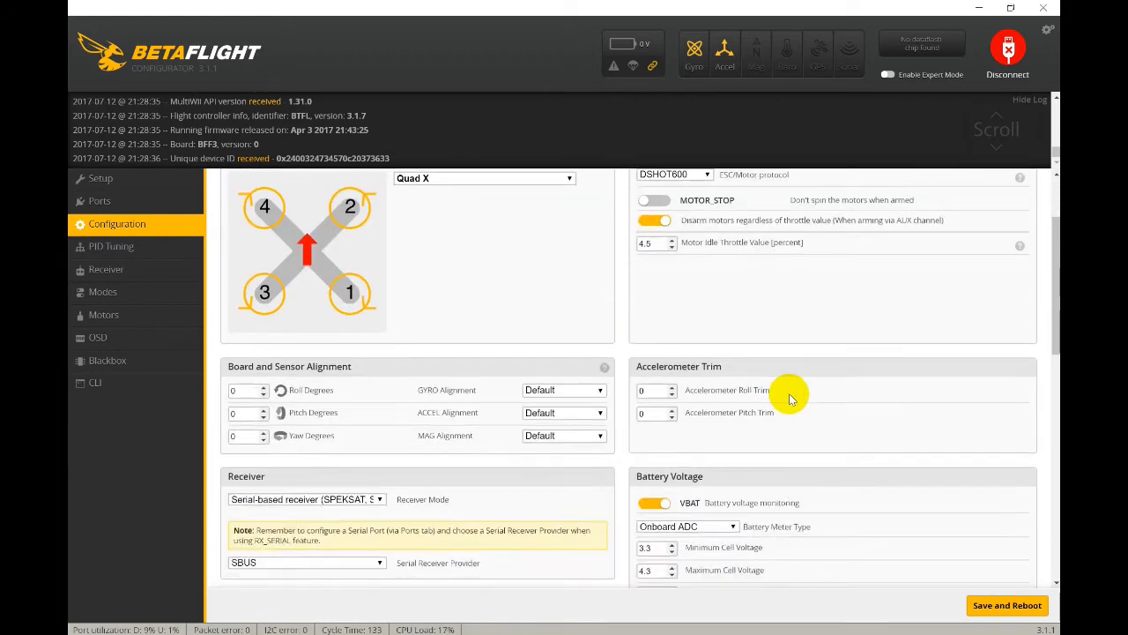
pyautogui.scroll(-1, 790, 398)
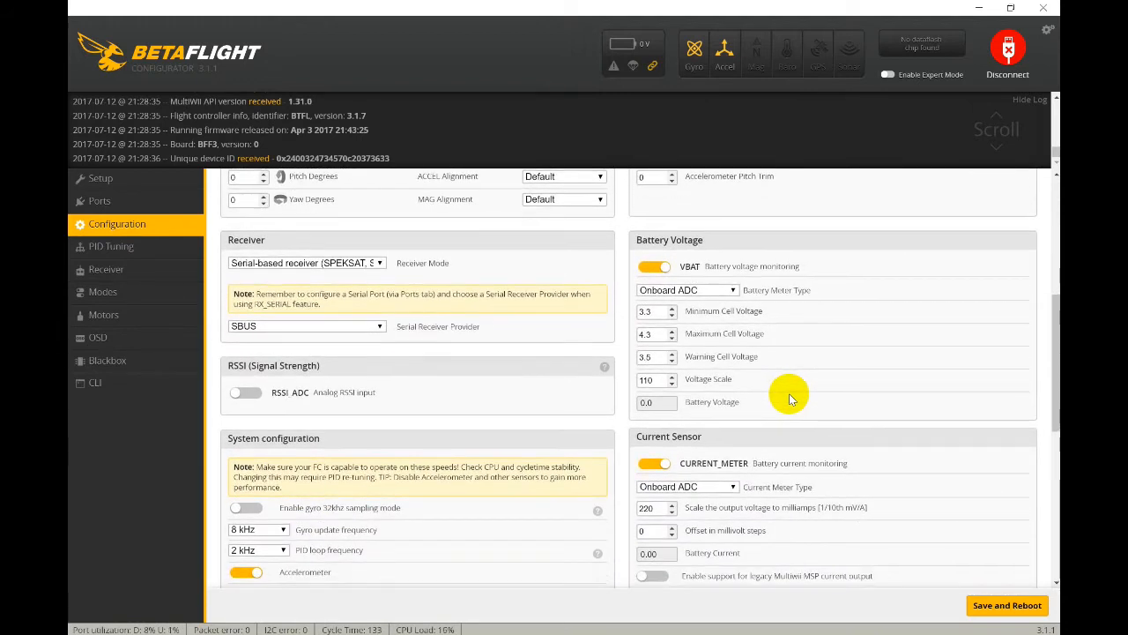
pyautogui.click(379, 263)
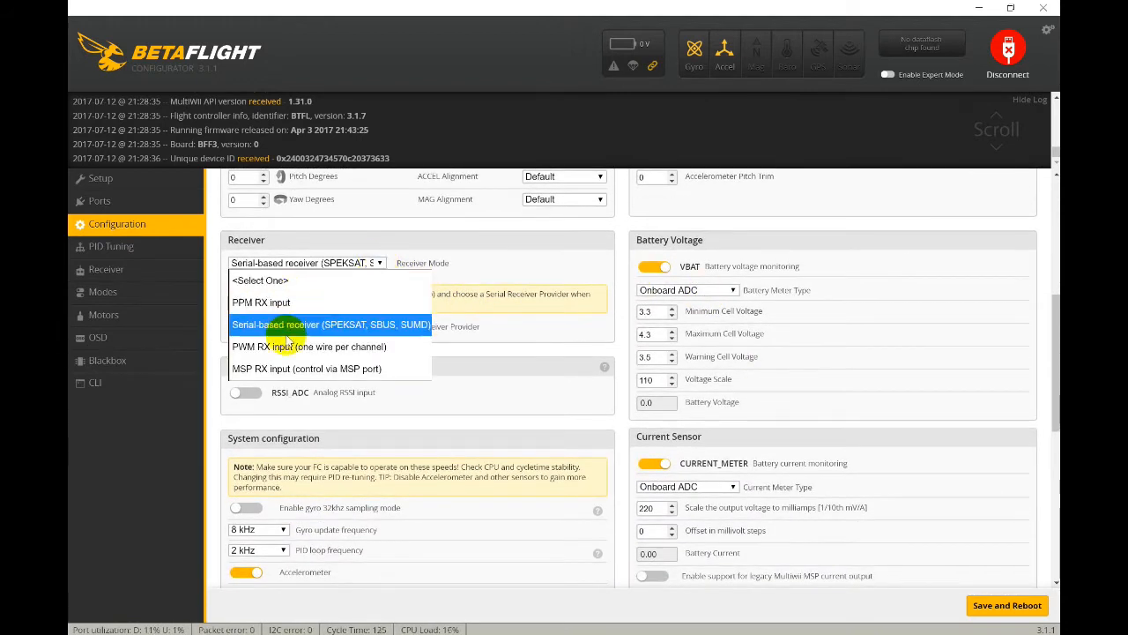
pyautogui.click(342, 325)
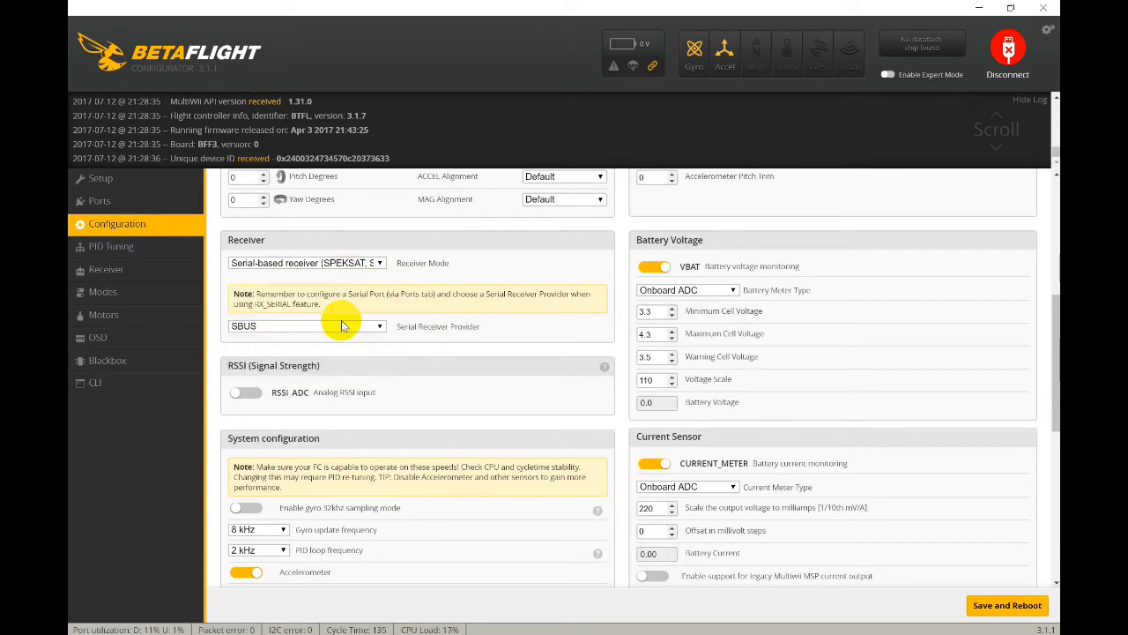
pyautogui.click(380, 327)
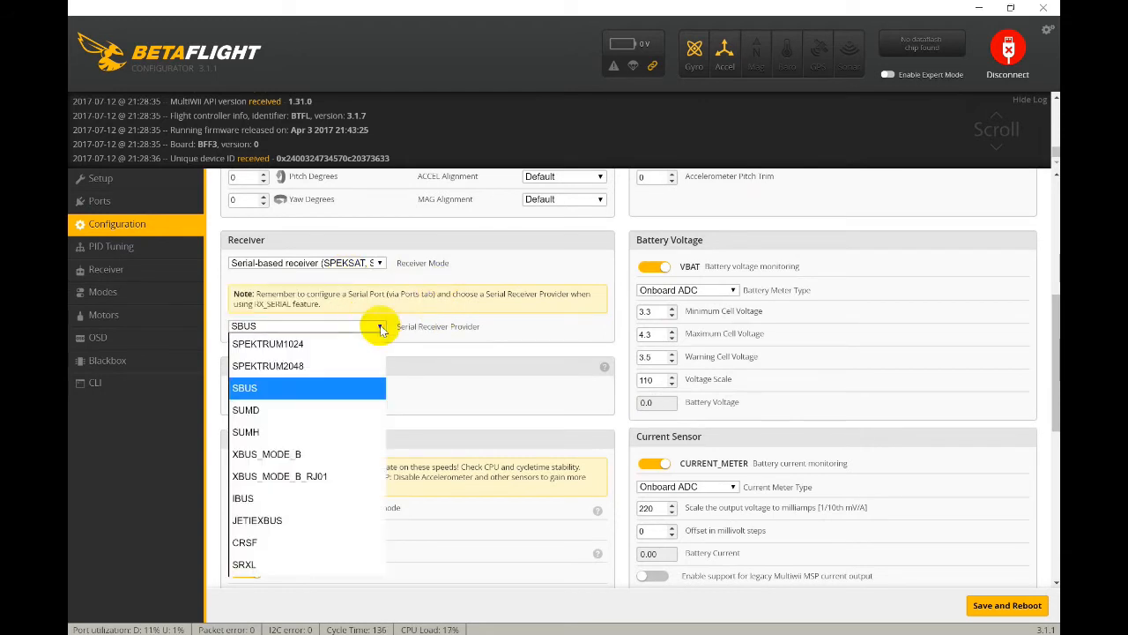
pyautogui.click(291, 366)
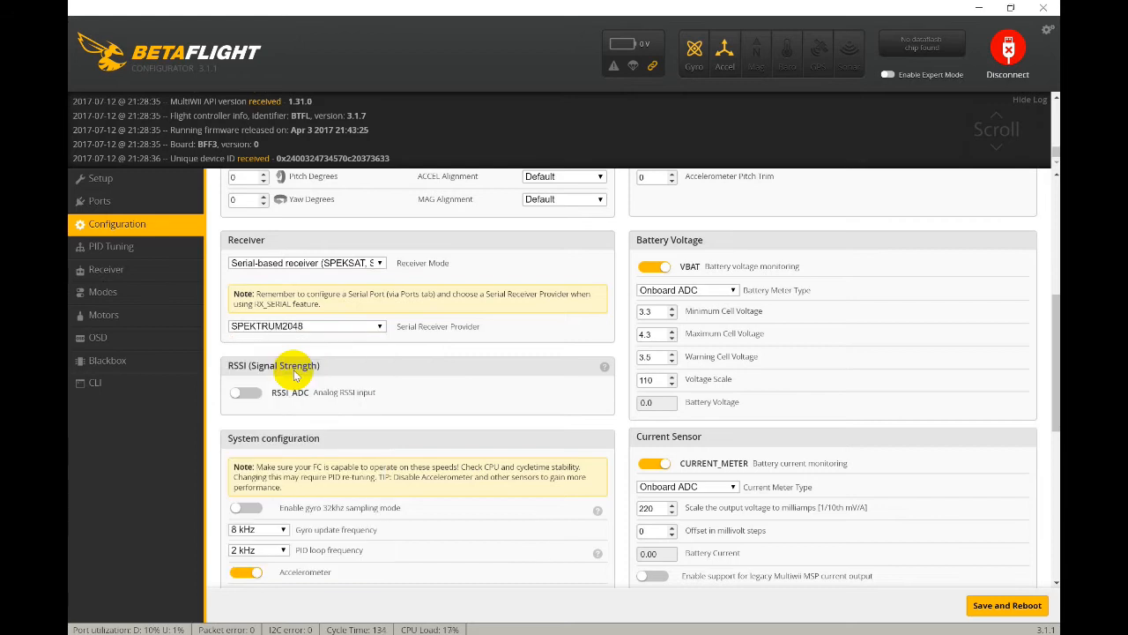
# Set the PID loop frequency to 8 kHz and disable the accelerometer in the system configuration.
pyautogui.scroll(-1, 431, 369)
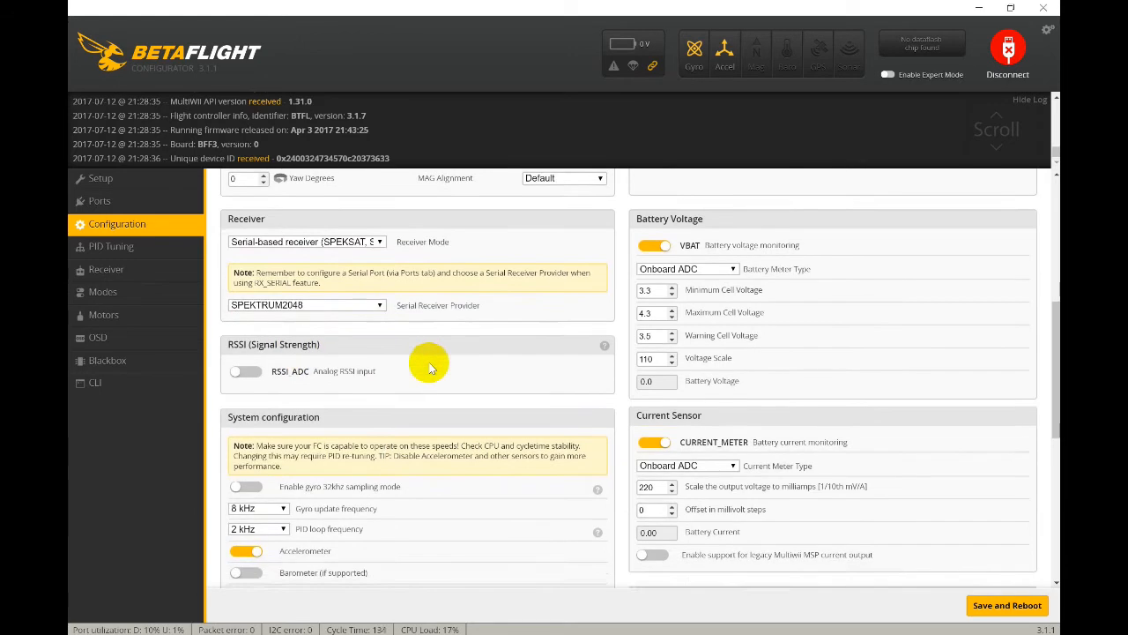
pyautogui.scroll(-3, 430, 369)
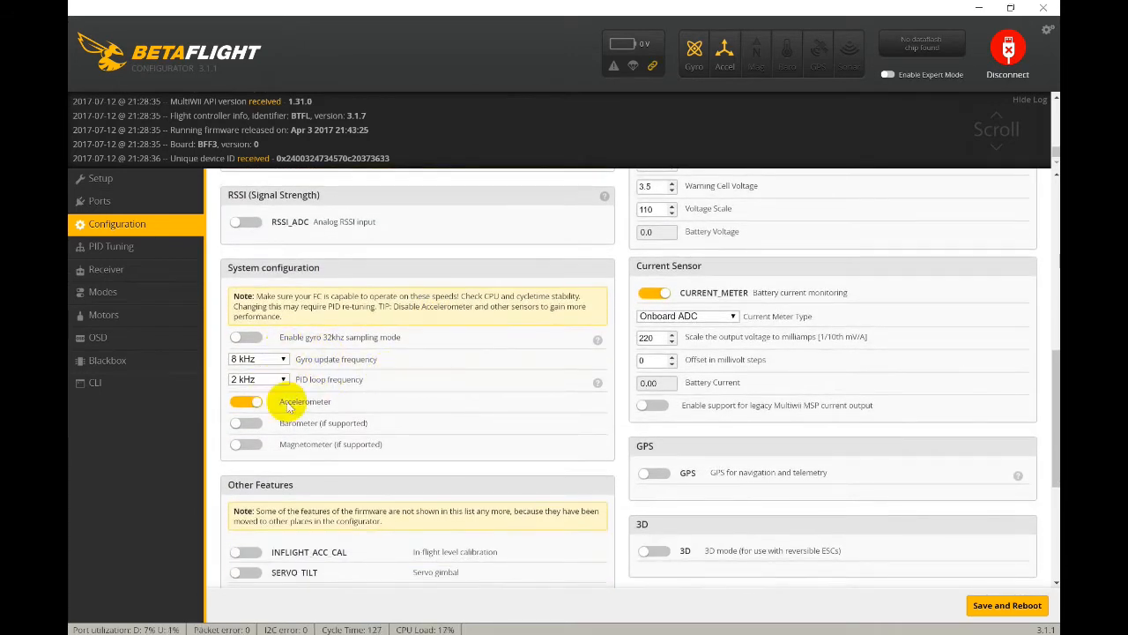
pyautogui.click(284, 379)
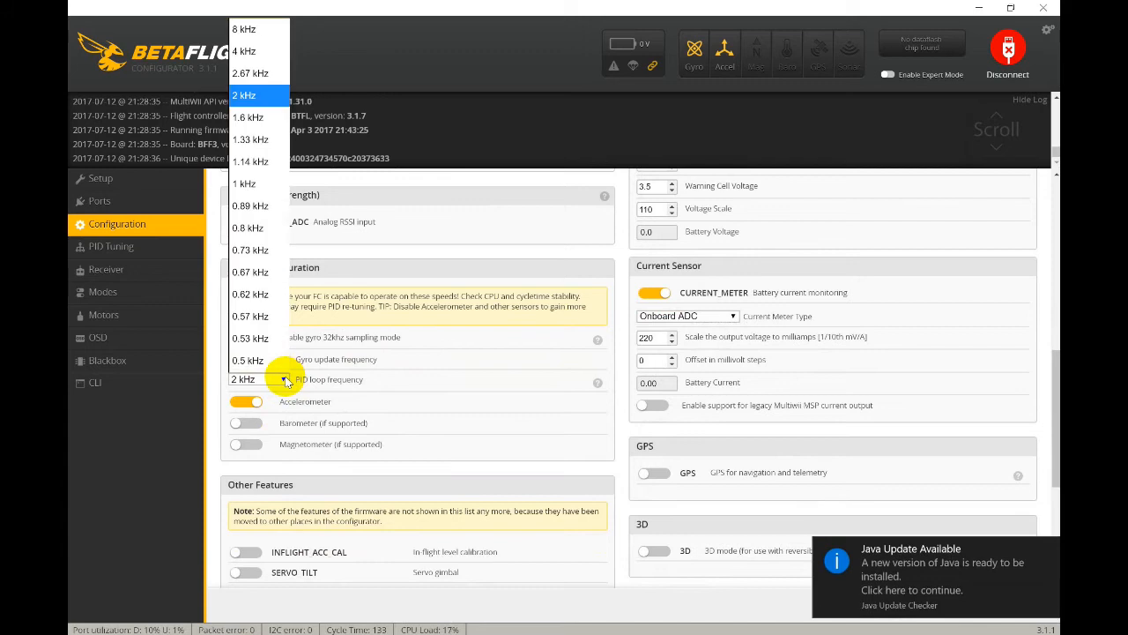
pyautogui.click(255, 35)
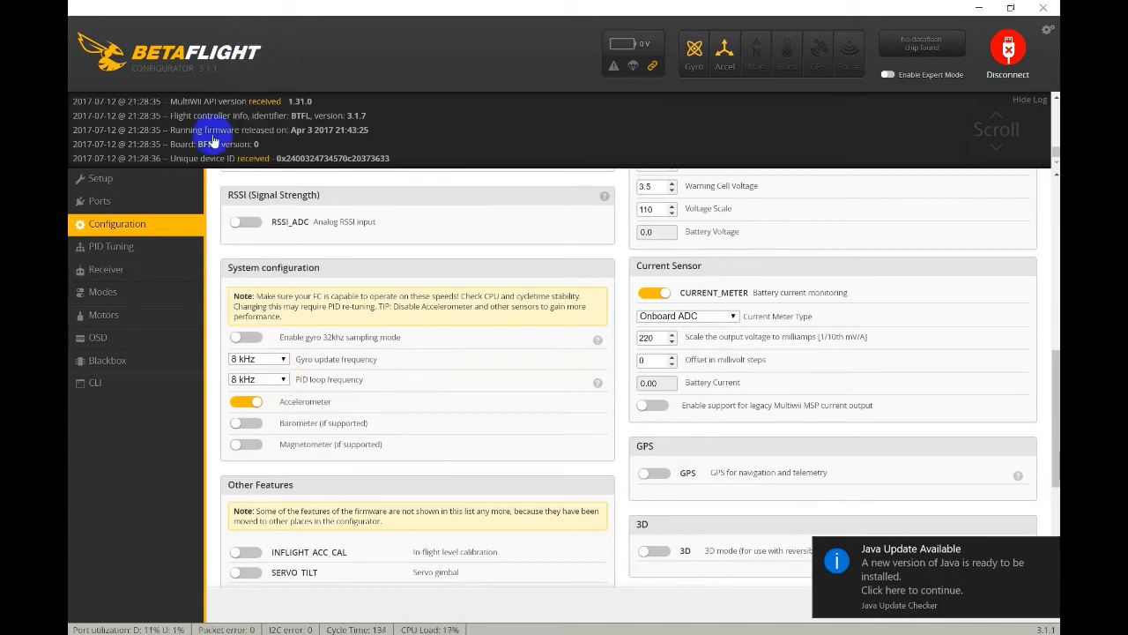
pyautogui.click(246, 403)
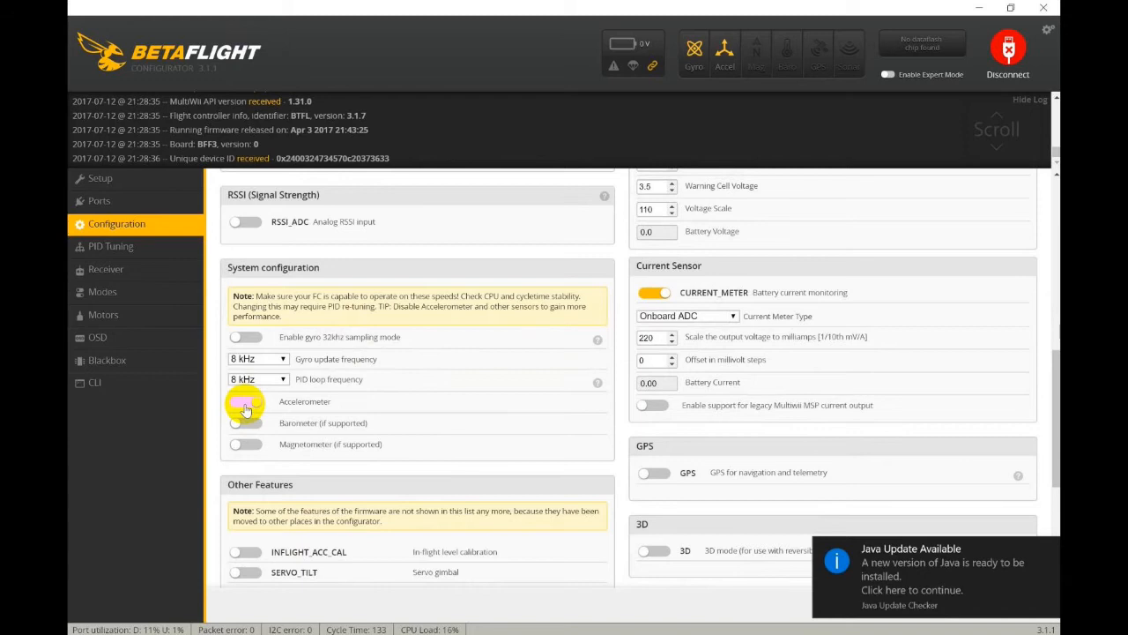
pyautogui.click(246, 404)
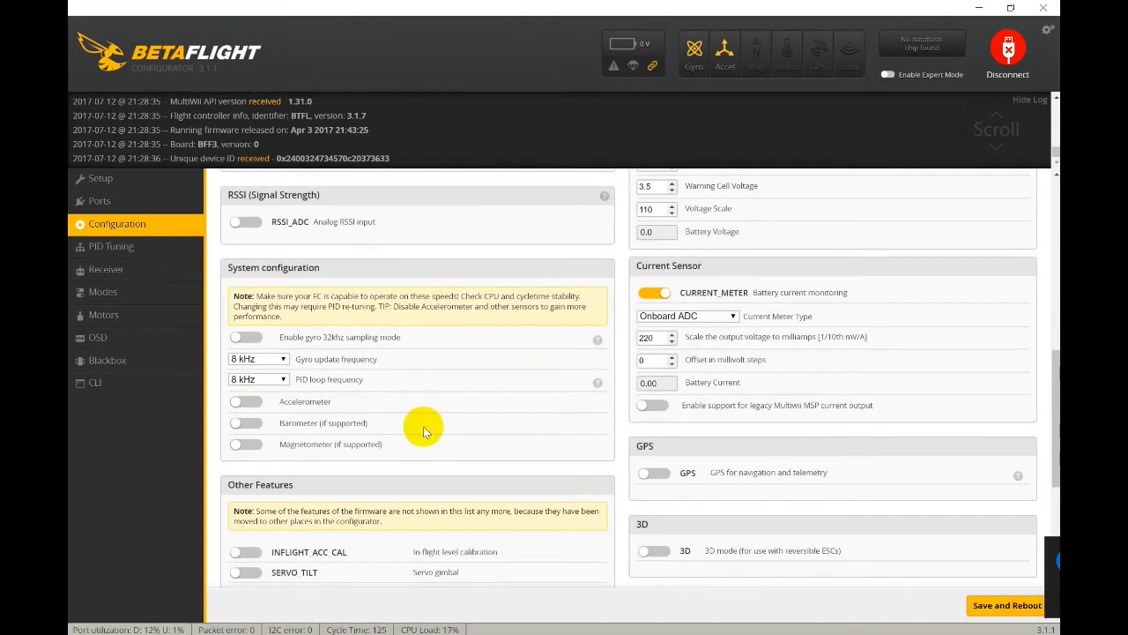
# Disable TELEMETRY, BLACKBOX and SDCARD while keeping OSD enabled, name the craft TheBench, and save the configuration with a reboot.
pyautogui.scroll(-2, 475, 430)
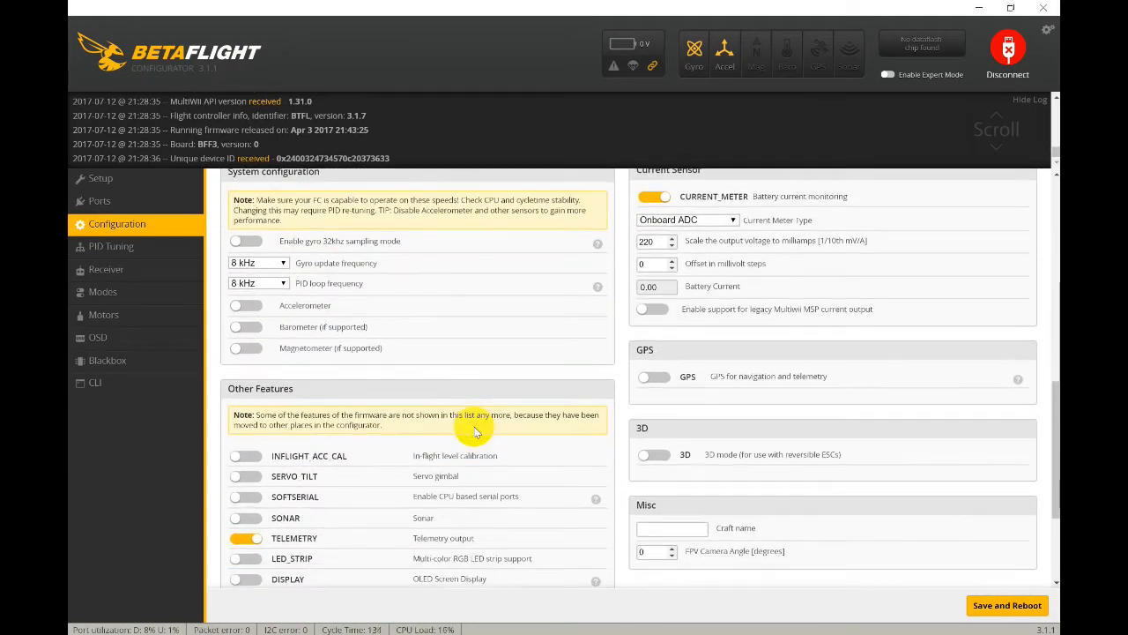
pyautogui.scroll(-3, 475, 430)
pyautogui.scroll(-1, 475, 430)
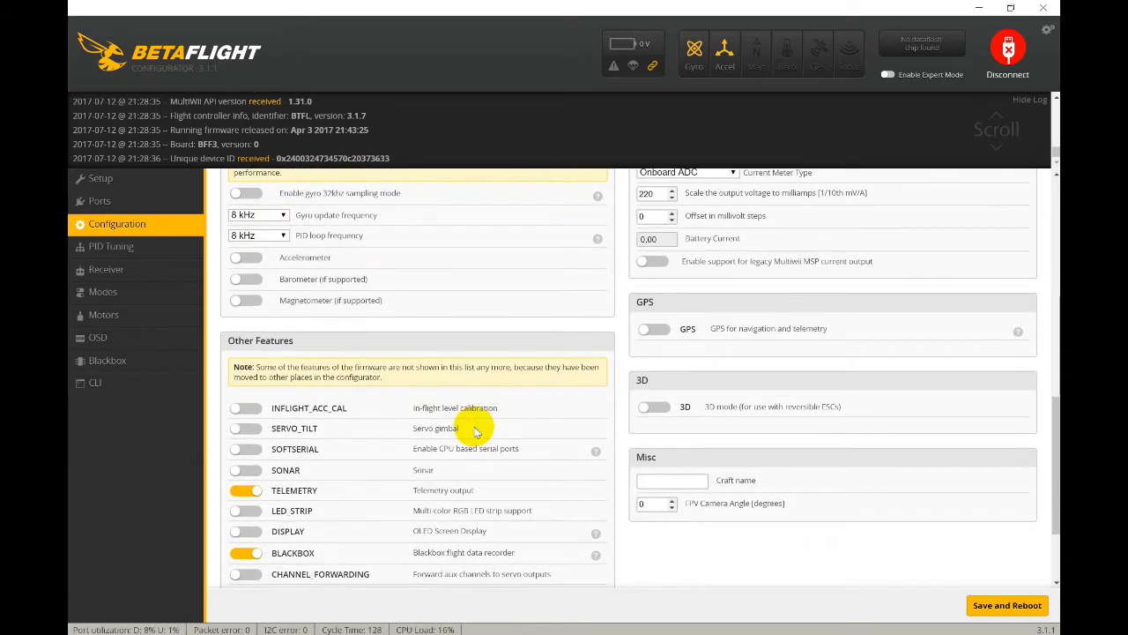
pyautogui.scroll(-2, 475, 430)
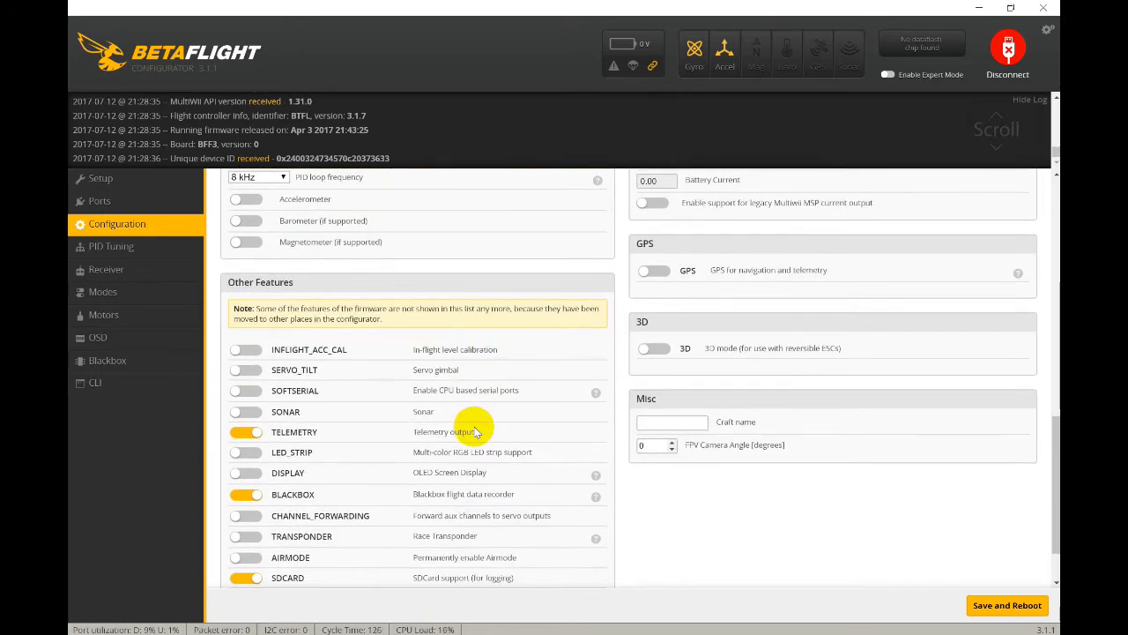
pyautogui.scroll(-2, 474, 430)
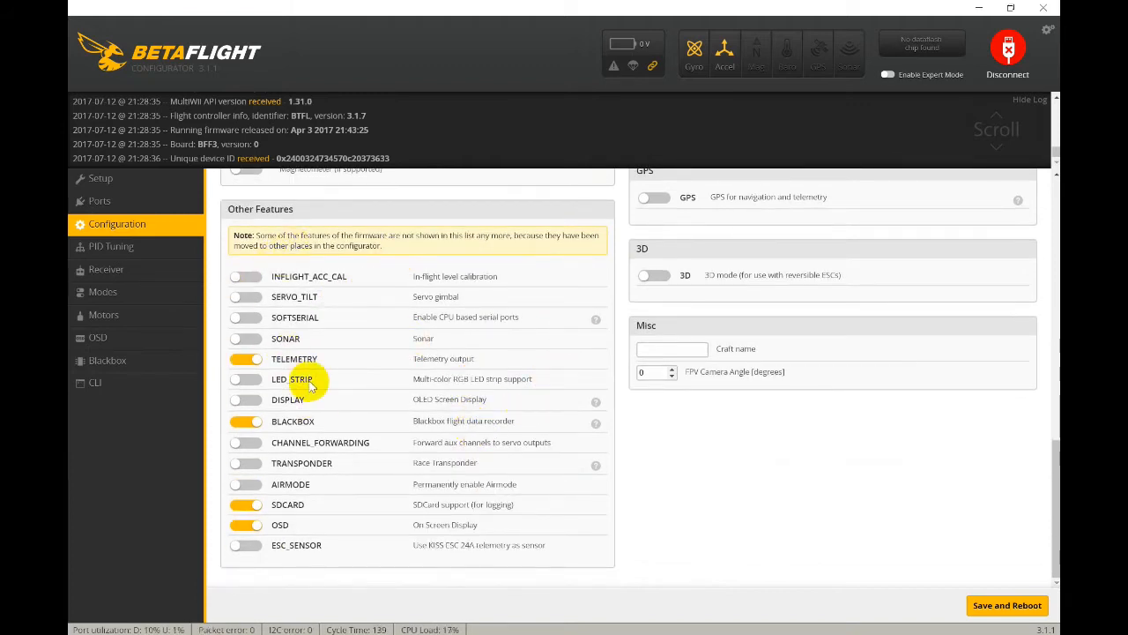
pyautogui.click(246, 361)
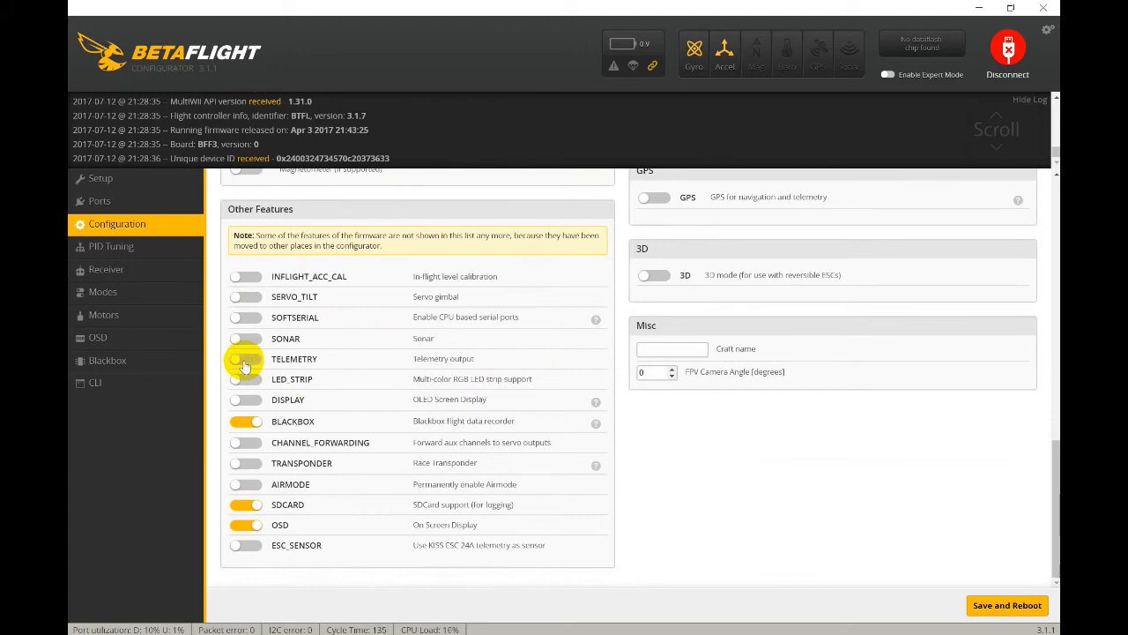
pyautogui.click(247, 423)
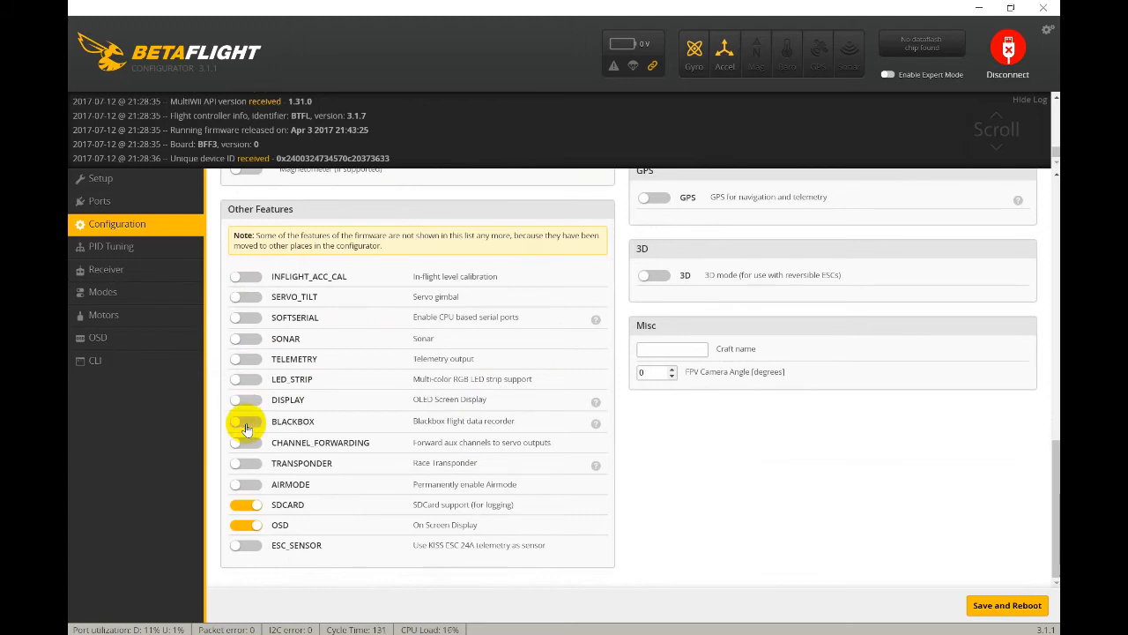
pyautogui.click(244, 506)
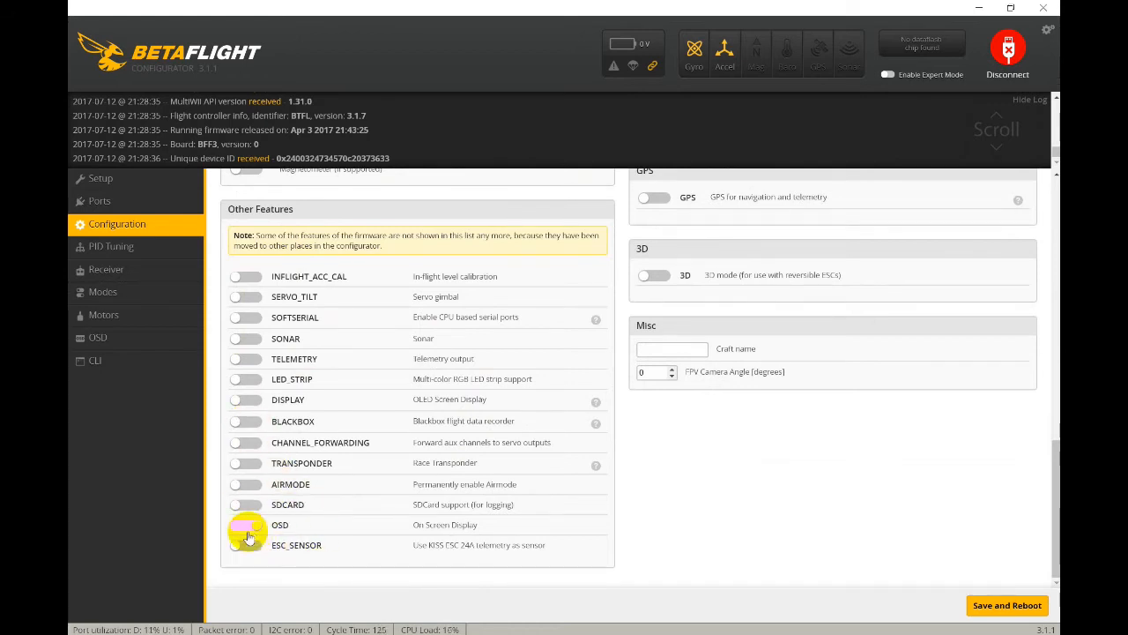
pyautogui.click(243, 531)
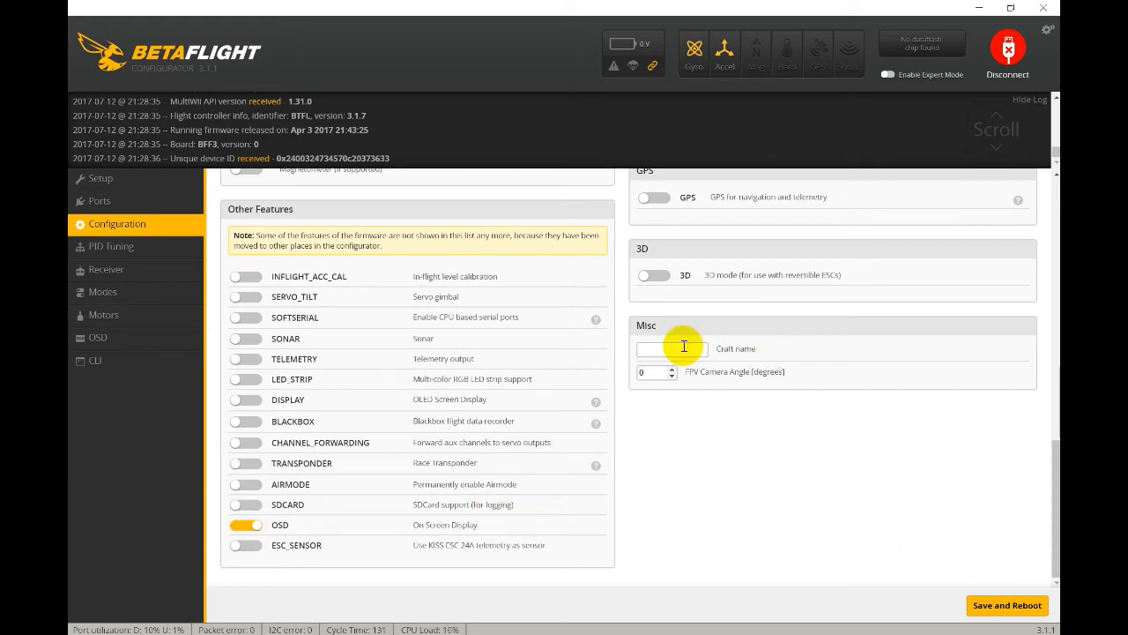
pyautogui.write('TheBench')
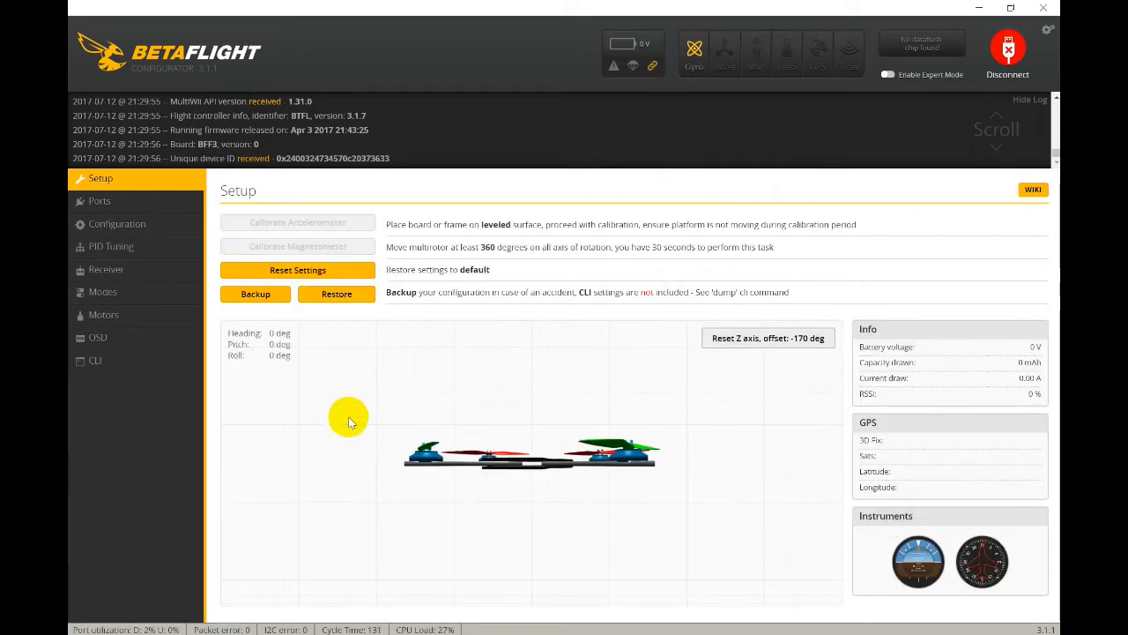
# Set the receiver's channel map to JR / Spektrum / Graupner (TAER1234) and save the receiver settings.
pyautogui.click(111, 234)
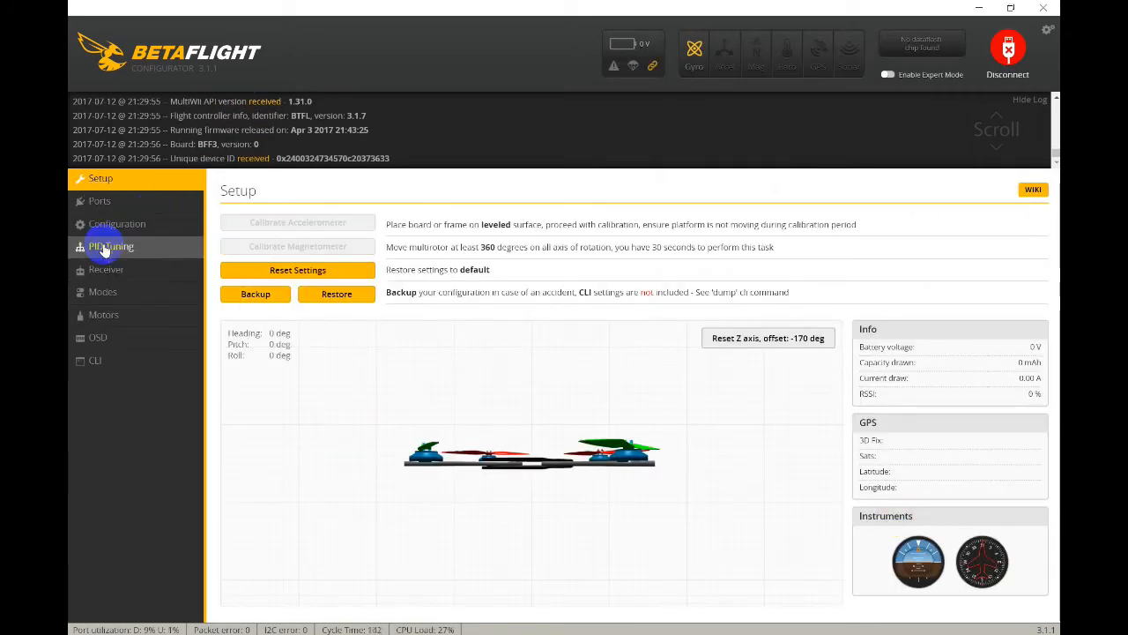
pyautogui.click(104, 271)
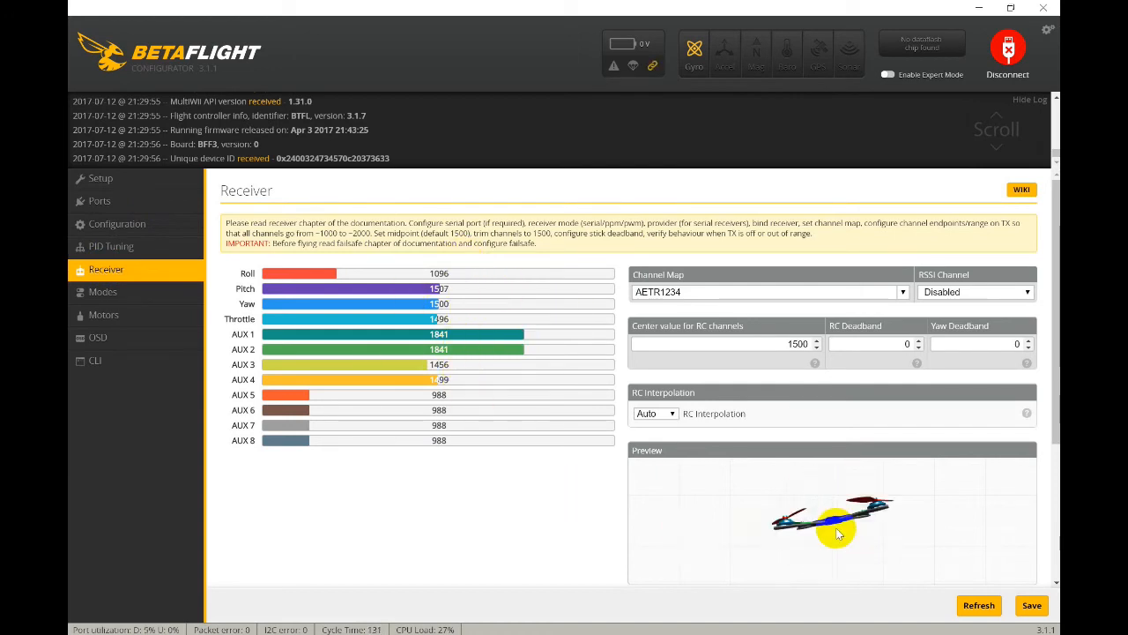
pyautogui.click(903, 291)
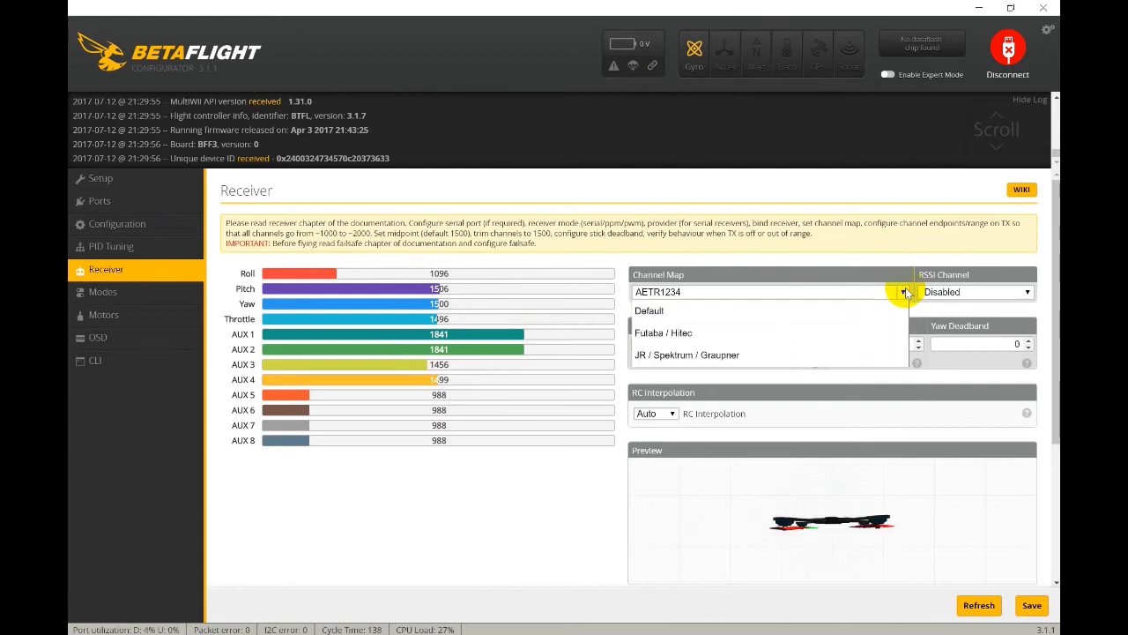
pyautogui.click(669, 359)
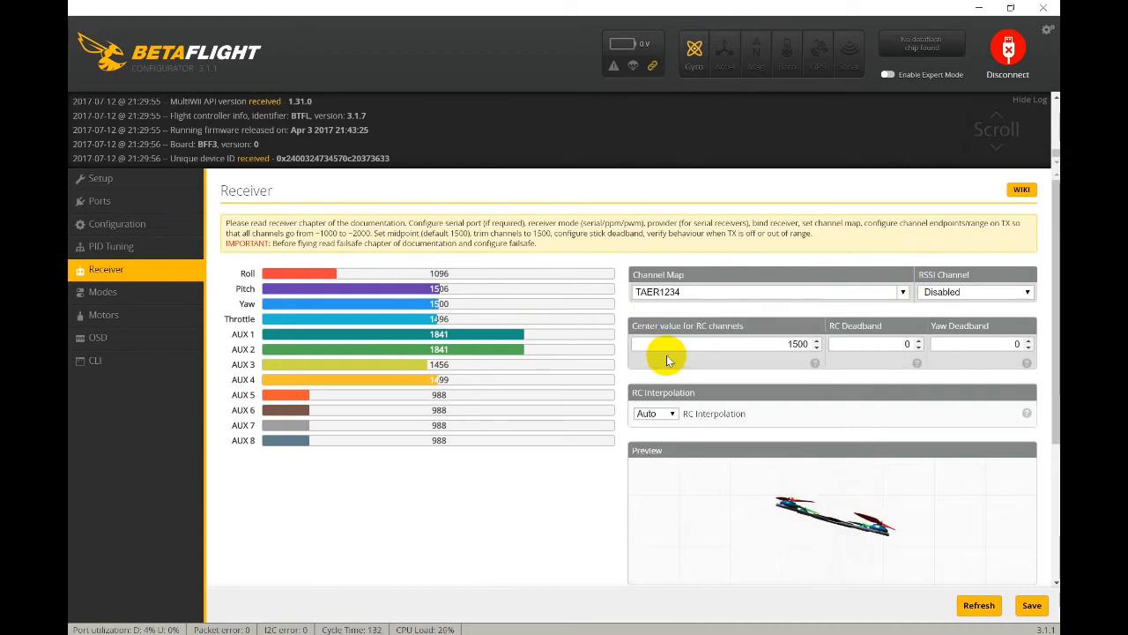
pyautogui.click(1035, 609)
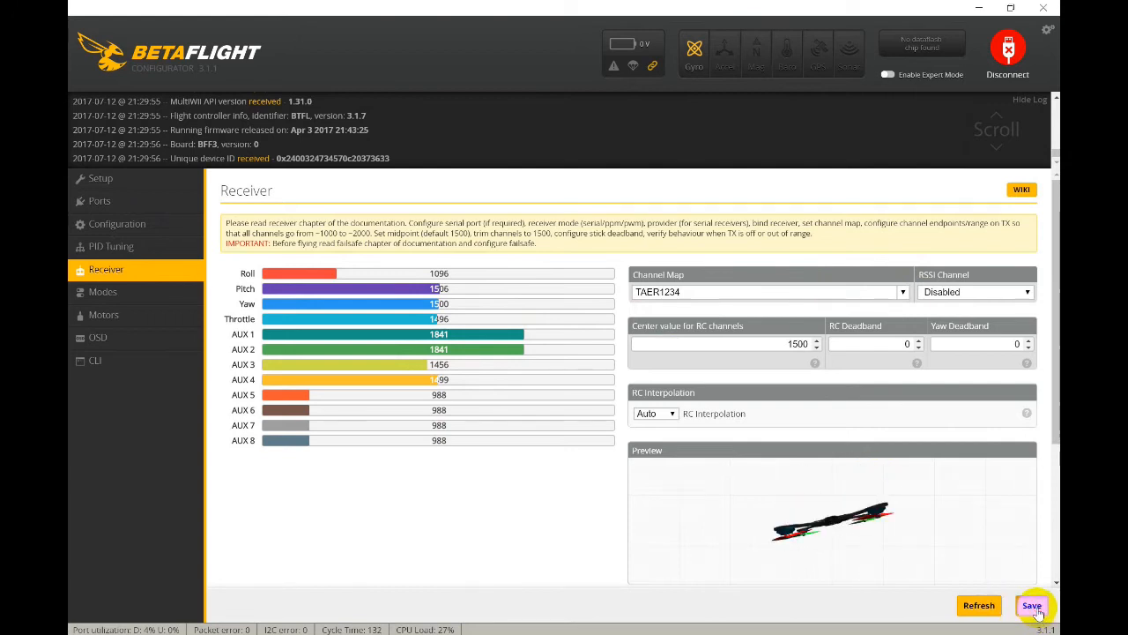
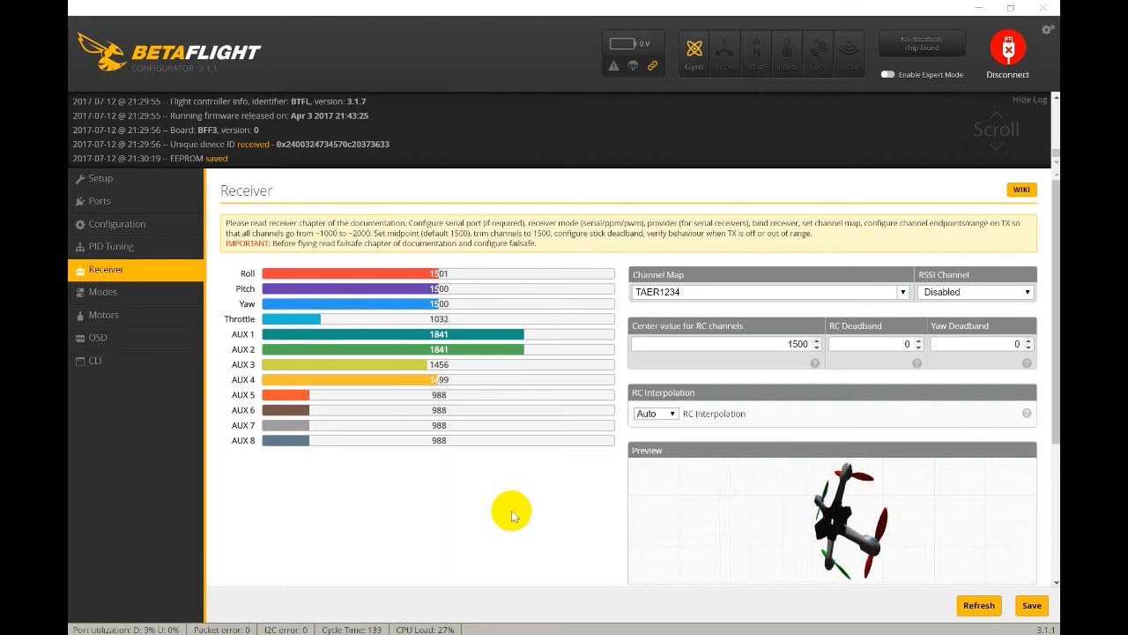
# Set both the RC deadband and the yaw deadband to 2 and save the receiver settings.
pyautogui.click(919, 339)
pyautogui.click(919, 339)
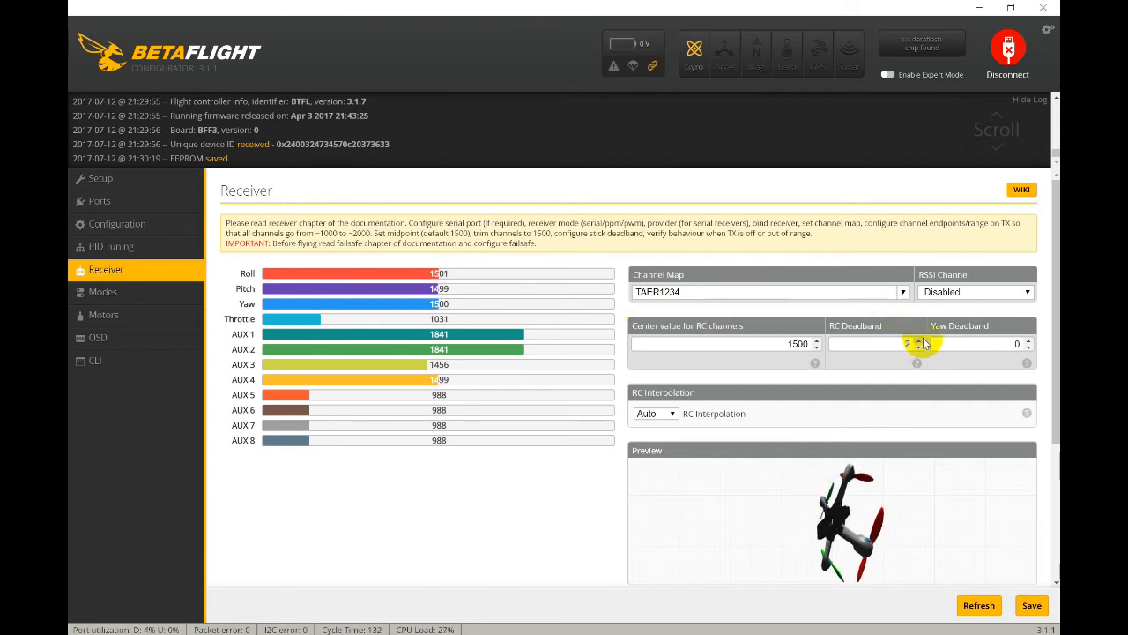
pyautogui.click(1029, 340)
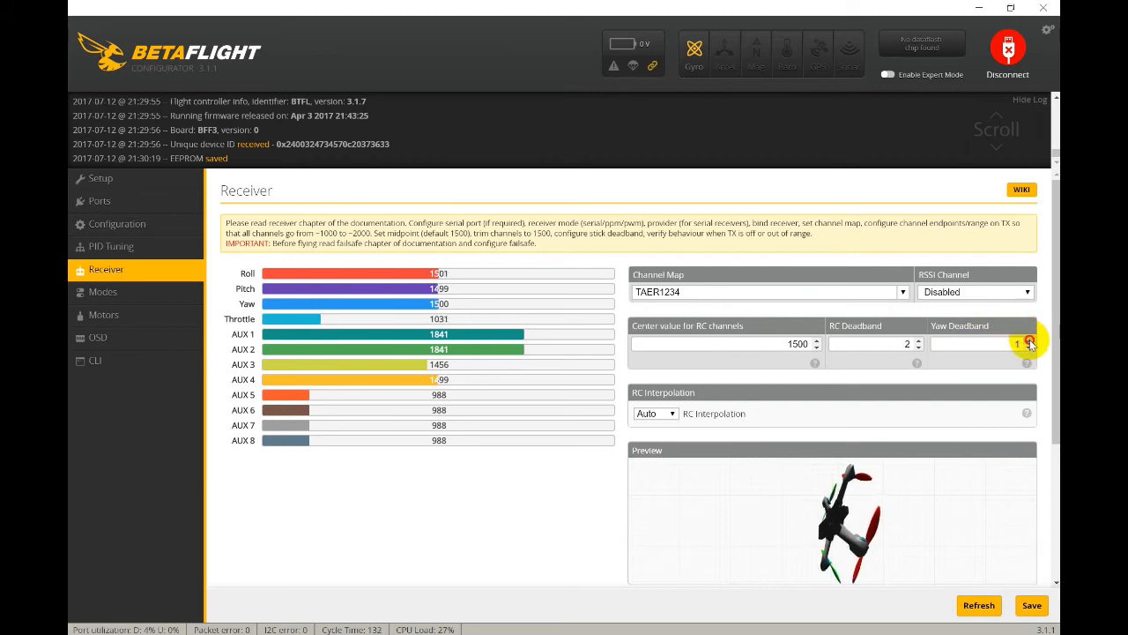
pyautogui.click(1031, 605)
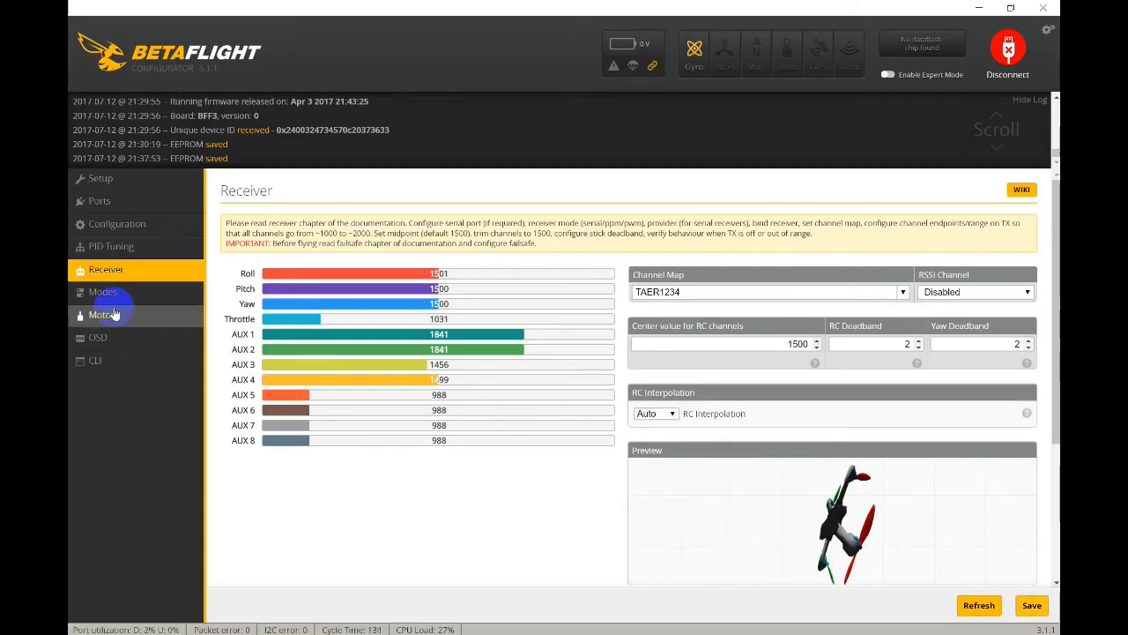
# Add an ARM mode range on AUX 1 from 900 to 1250 and save the flight modes.
pyautogui.click(101, 300)
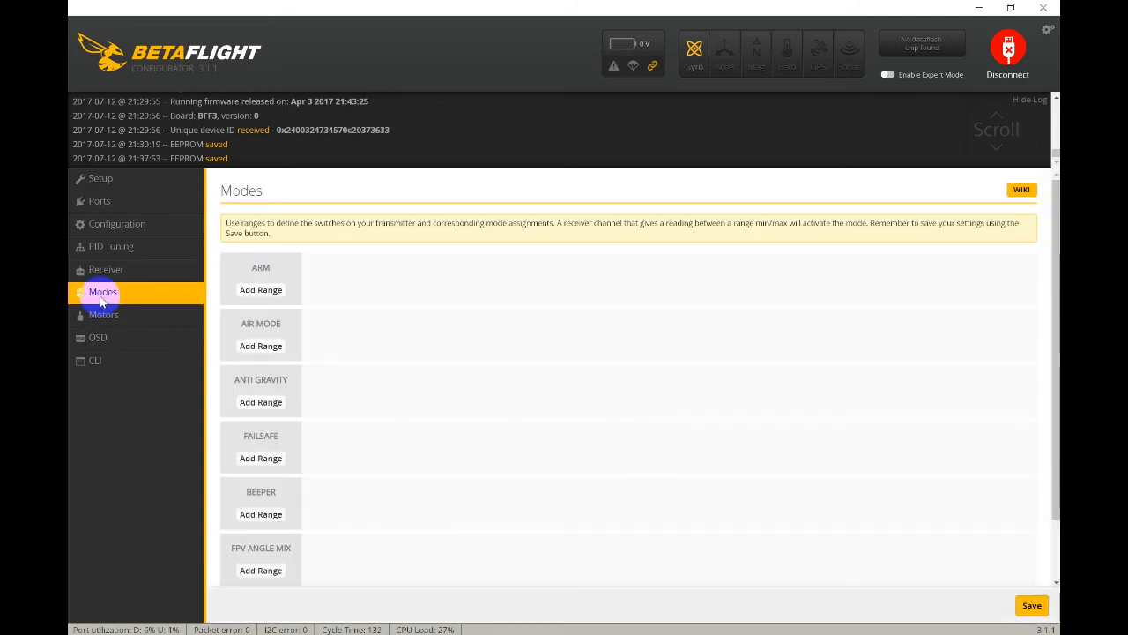
pyautogui.click(247, 293)
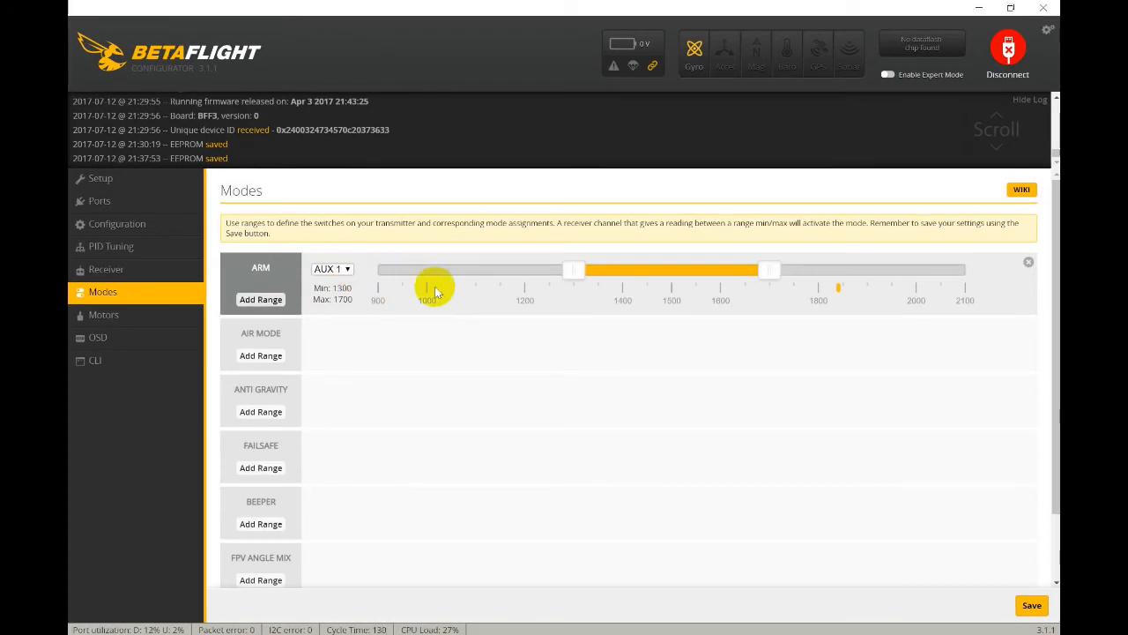
pyautogui.moveTo(574, 269); pyautogui.dragTo(327, 270)
pyautogui.moveTo(774, 270)
pyautogui.mouseDown()
pyautogui.moveTo(559, 272)
pyautogui.moveTo(548, 284)
pyautogui.mouseUp()
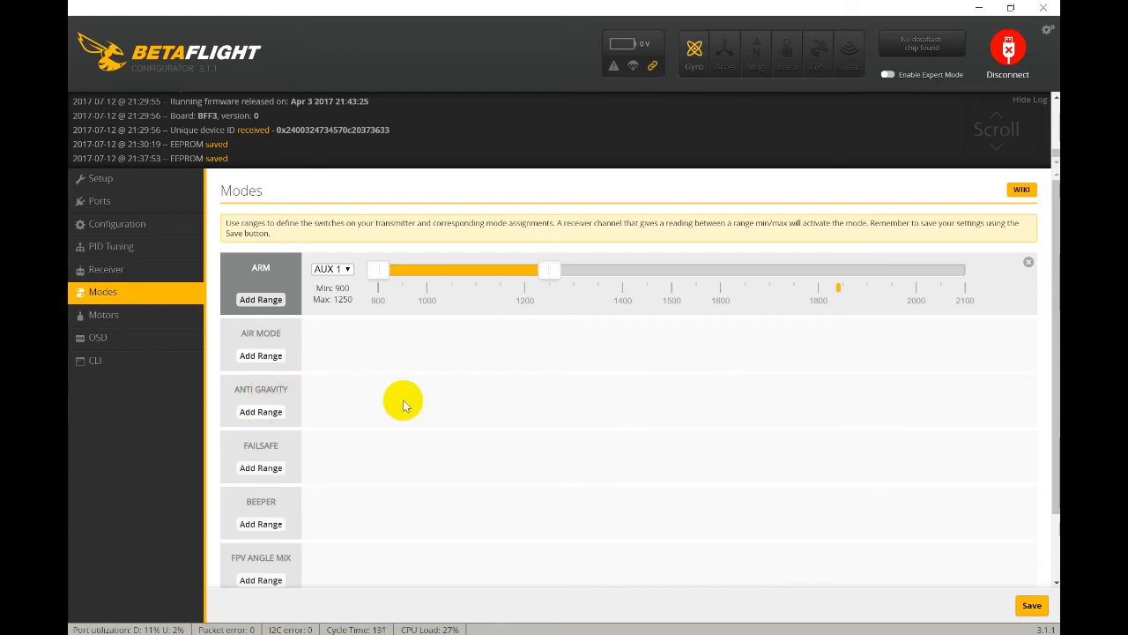
pyautogui.scroll(-1, 403, 401)
pyautogui.scroll(1, 403, 401)
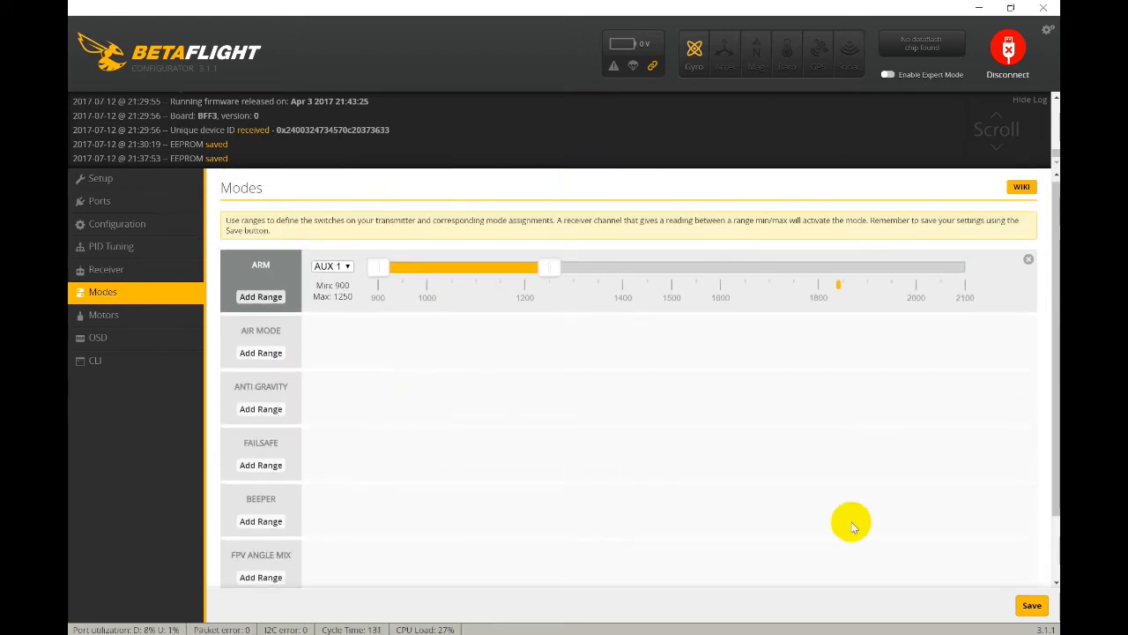
pyautogui.click(1032, 606)
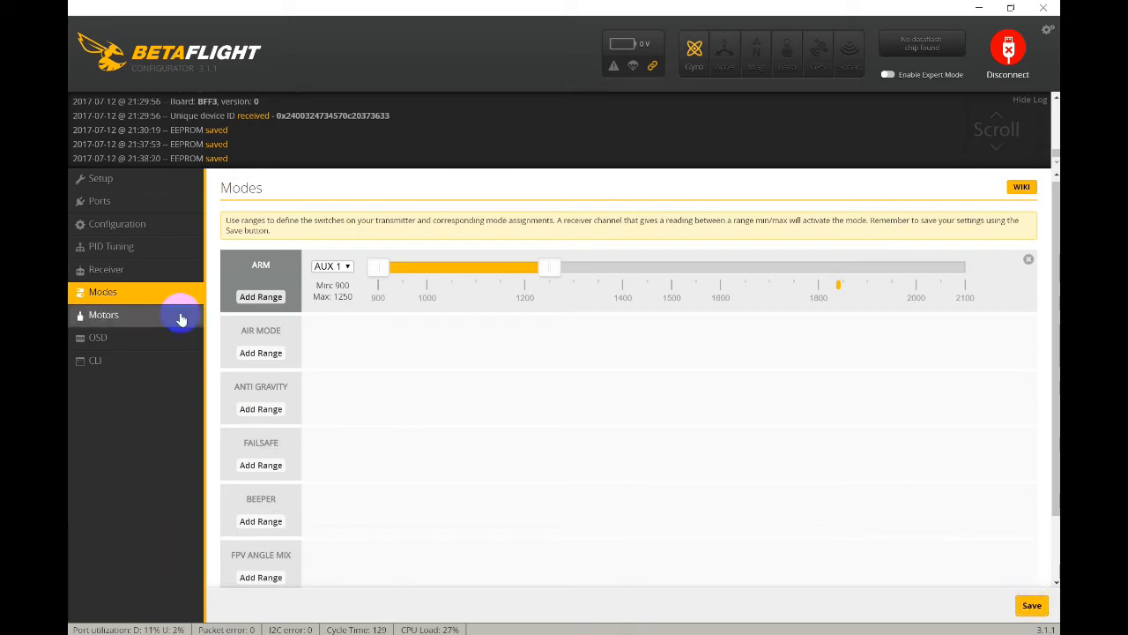
# Look over the motor page, disconnect the flight controller on COM8, and minimize the configurator.
pyautogui.click(126, 327)
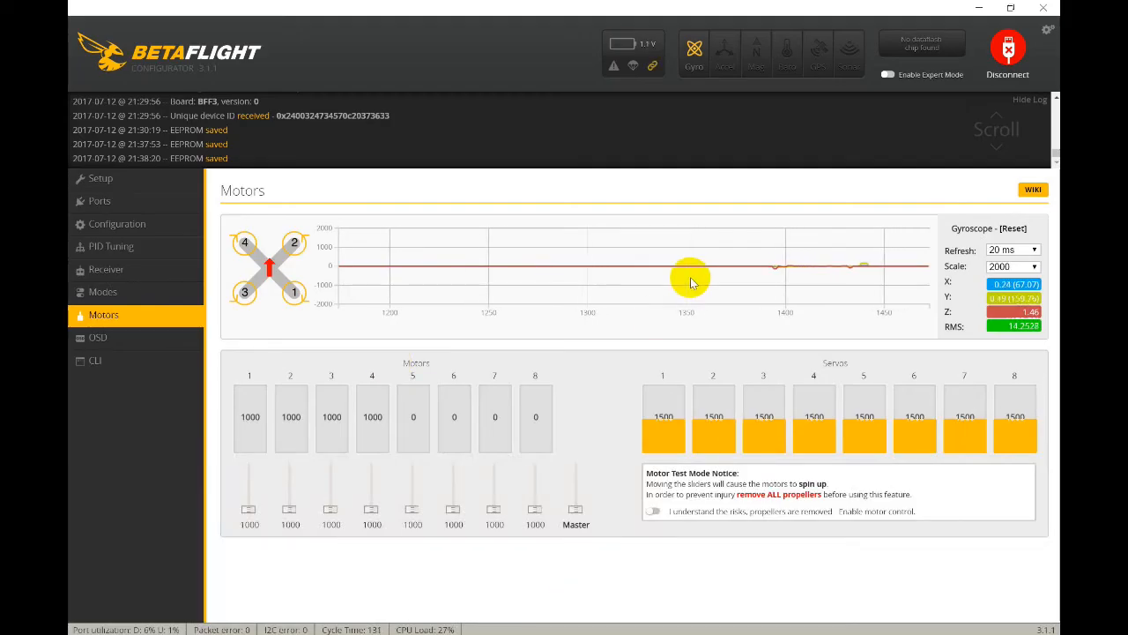
pyautogui.click(1008, 50)
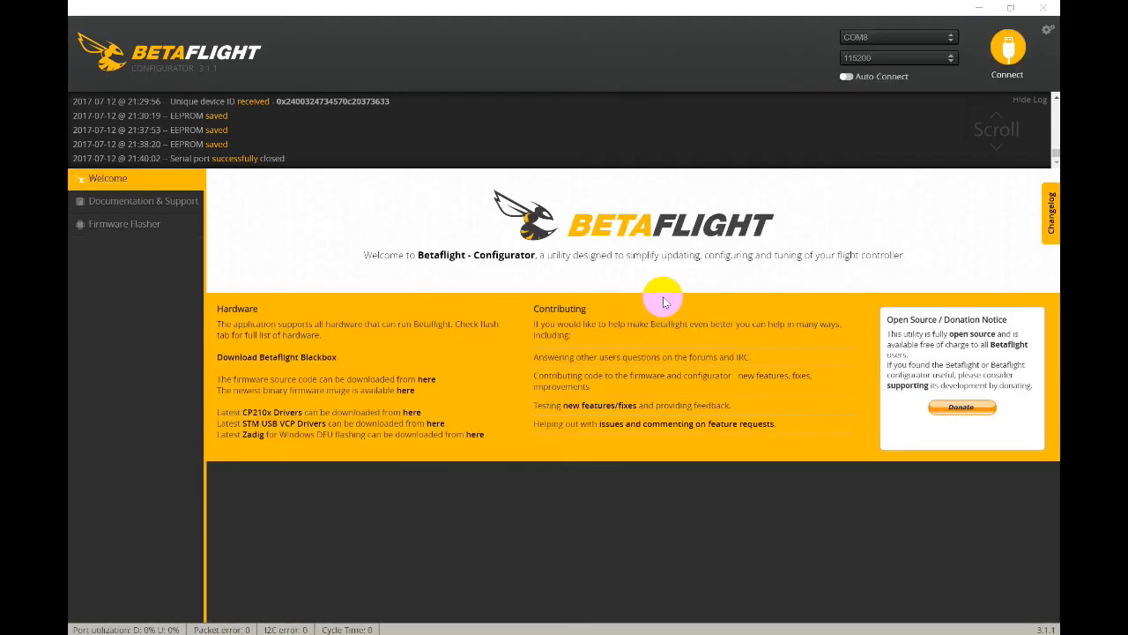
pyautogui.click(994, 41)
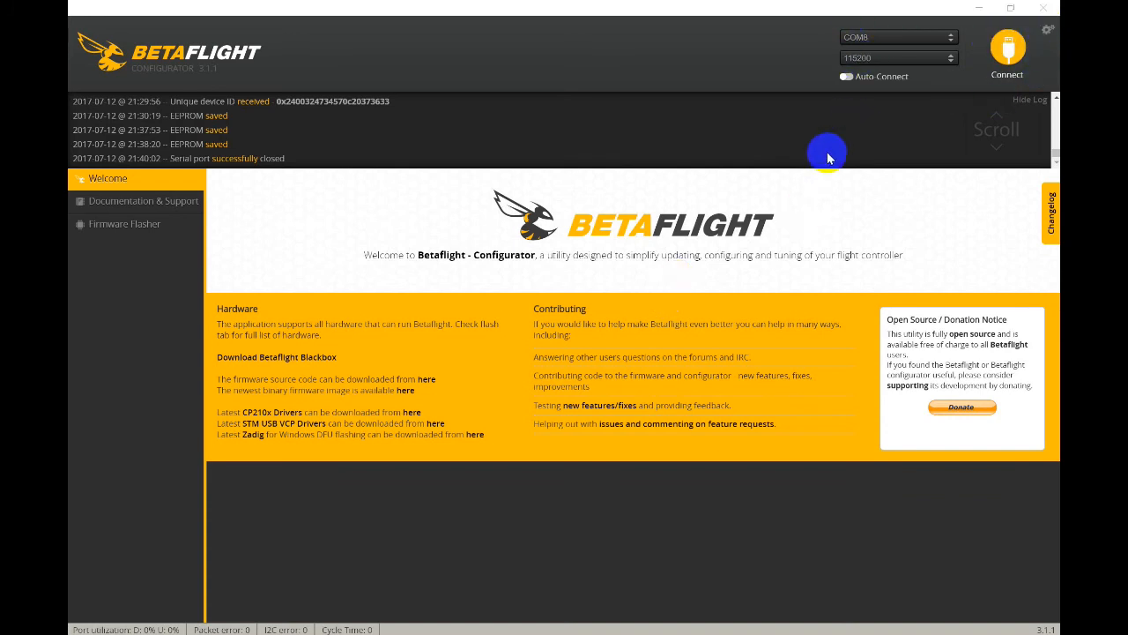
pyautogui.click(979, 9)
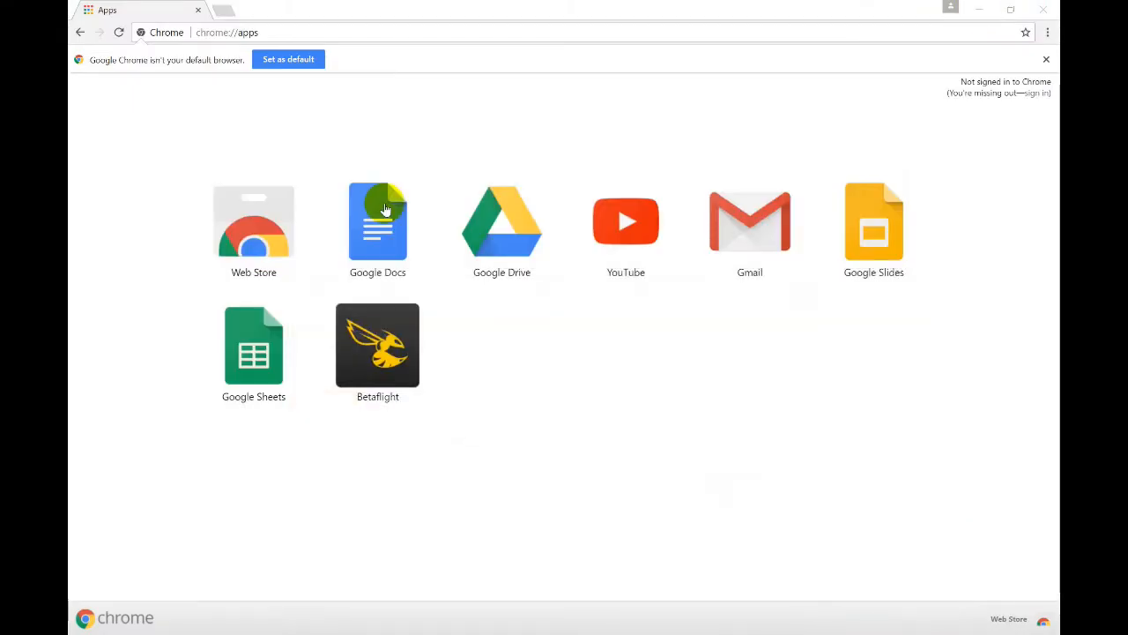
# Search the Chrome Web Store for blheli and install the BLHeli Configurator app.
pyautogui.click(259, 238)
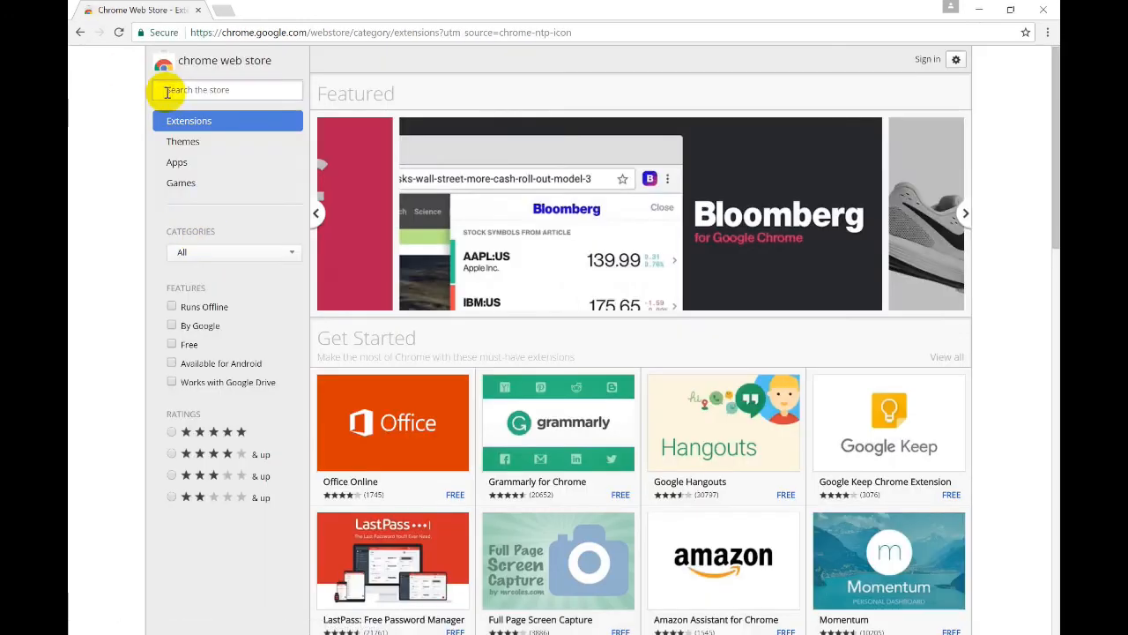
pyautogui.click(167, 91)
pyautogui.write('blheli')
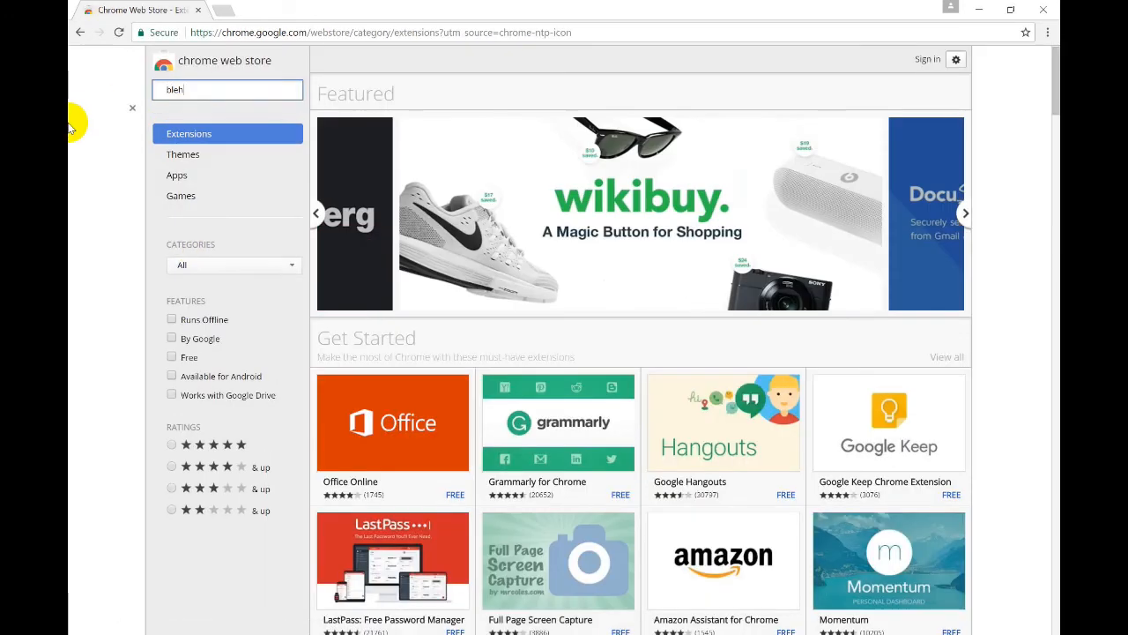
pyautogui.press('Return')
pyautogui.click(906, 133)
pyautogui.click(595, 182)
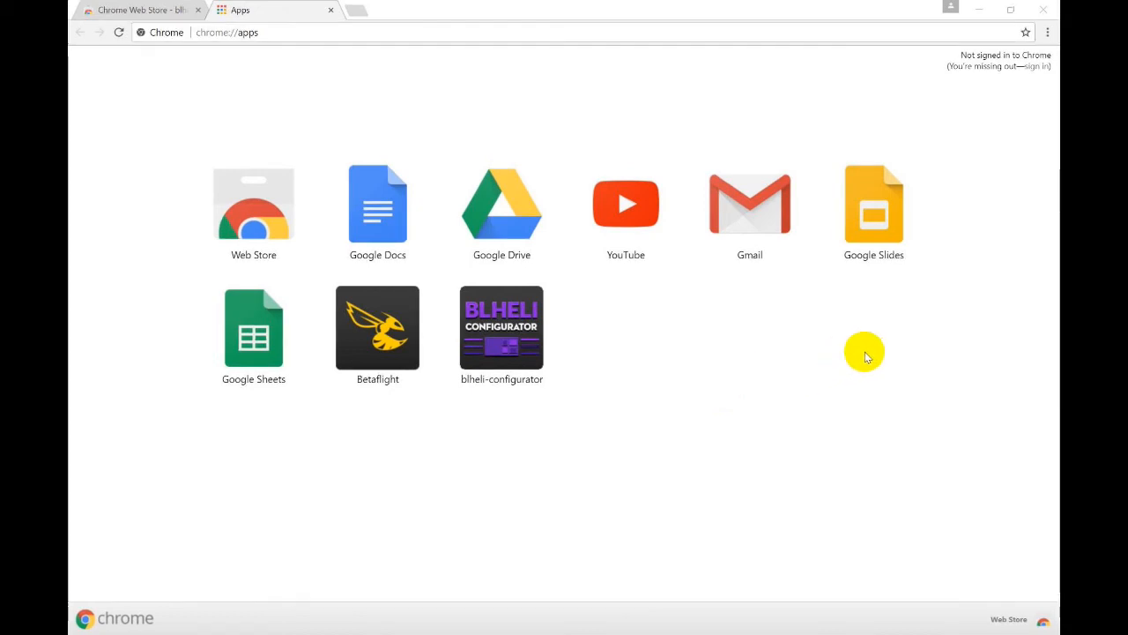
# Launch BLHeli Configurator, connect to the flight controller on COM8 at 115200, and read the ESC setup.
pyautogui.click(520, 332)
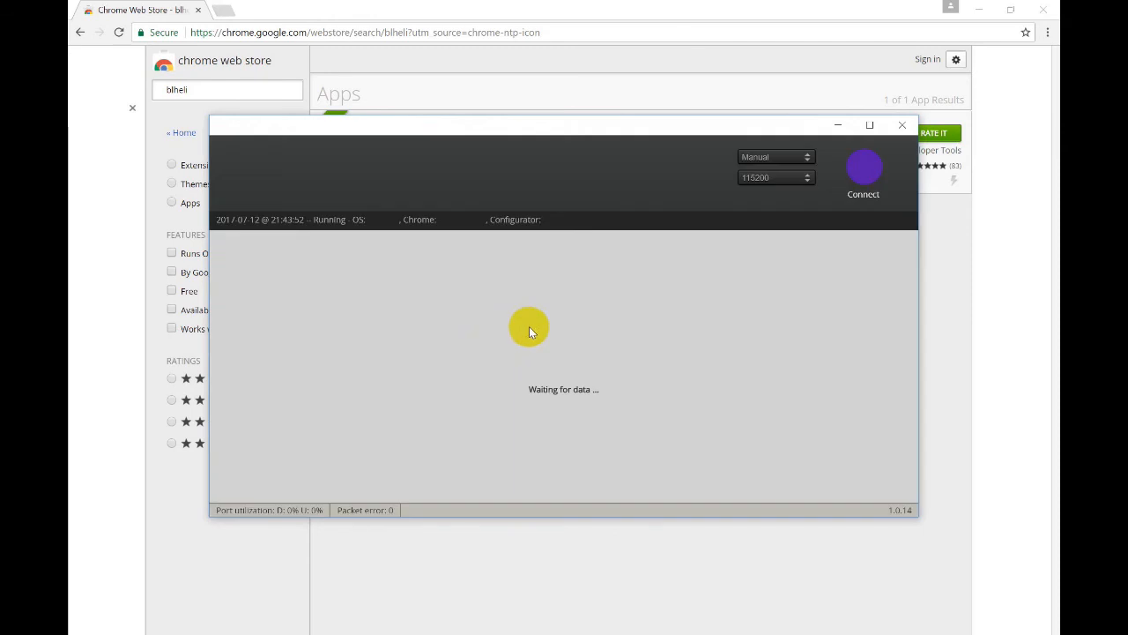
pyautogui.click(870, 124)
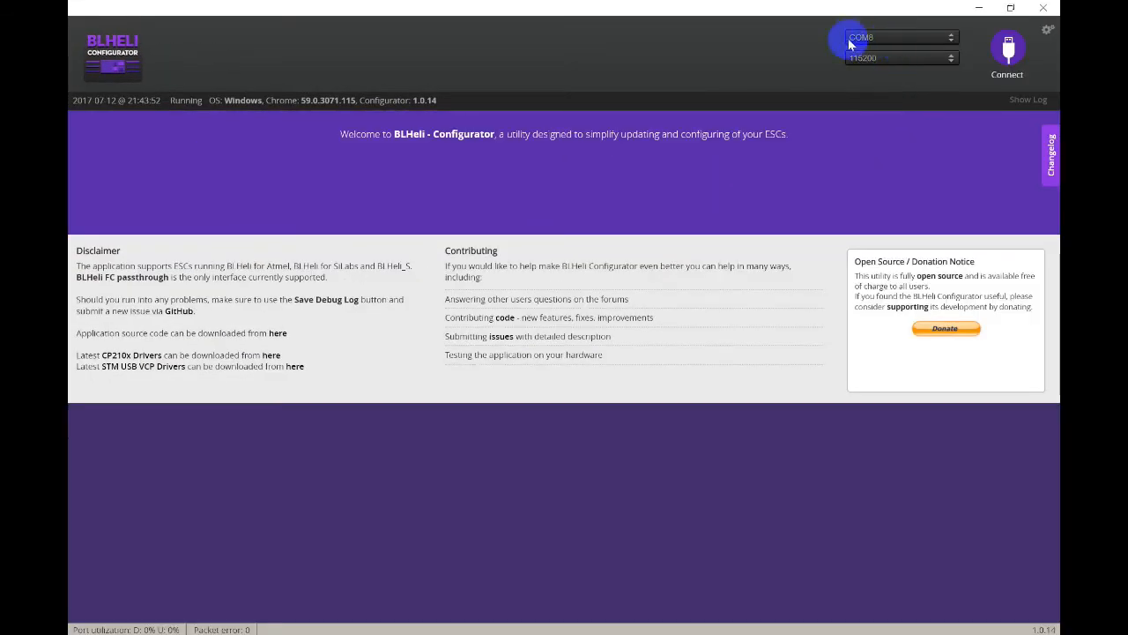
pyautogui.click(1009, 51)
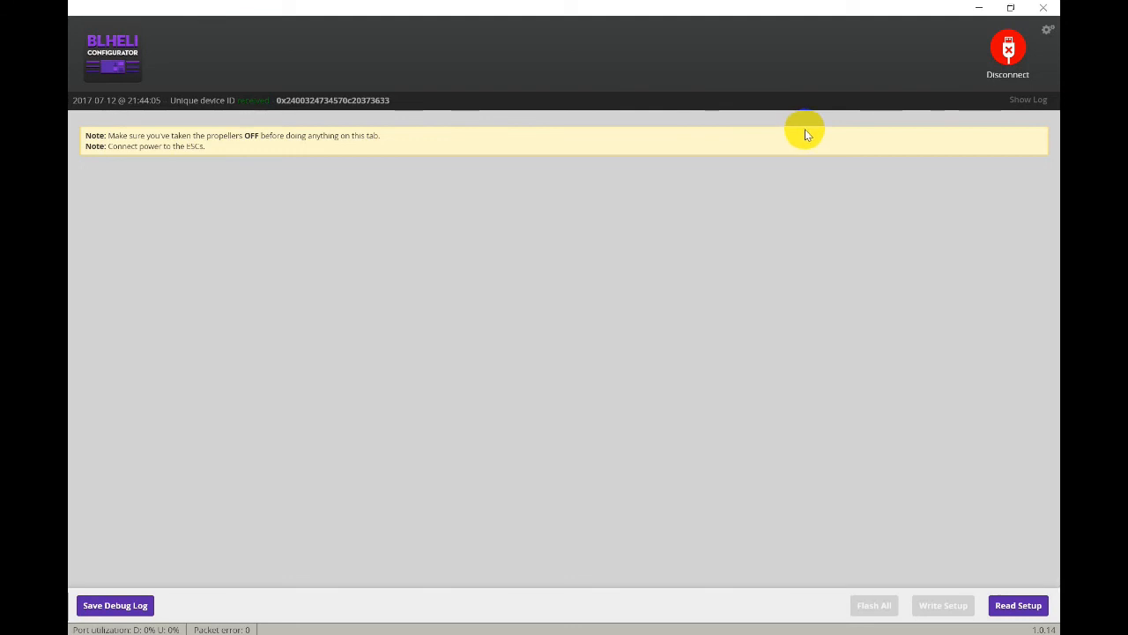
pyautogui.click(1010, 608)
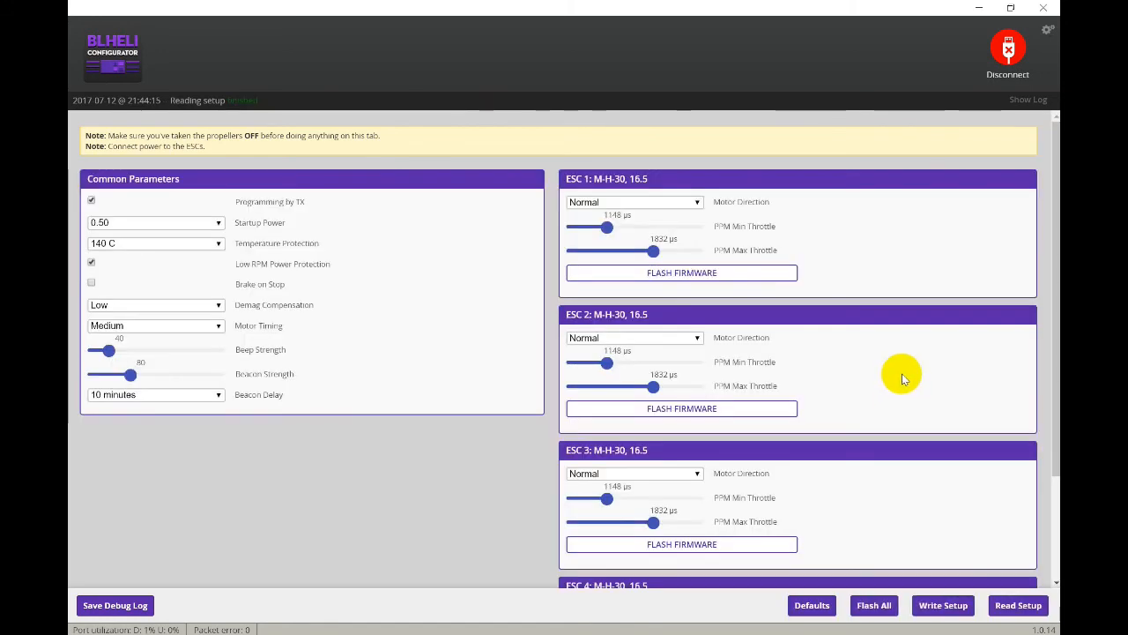
# Set the motor direction of ESC 1 and ESC 4 to Reversed and write the setup to the ESCs.
pyautogui.click(696, 202)
pyautogui.click(636, 244)
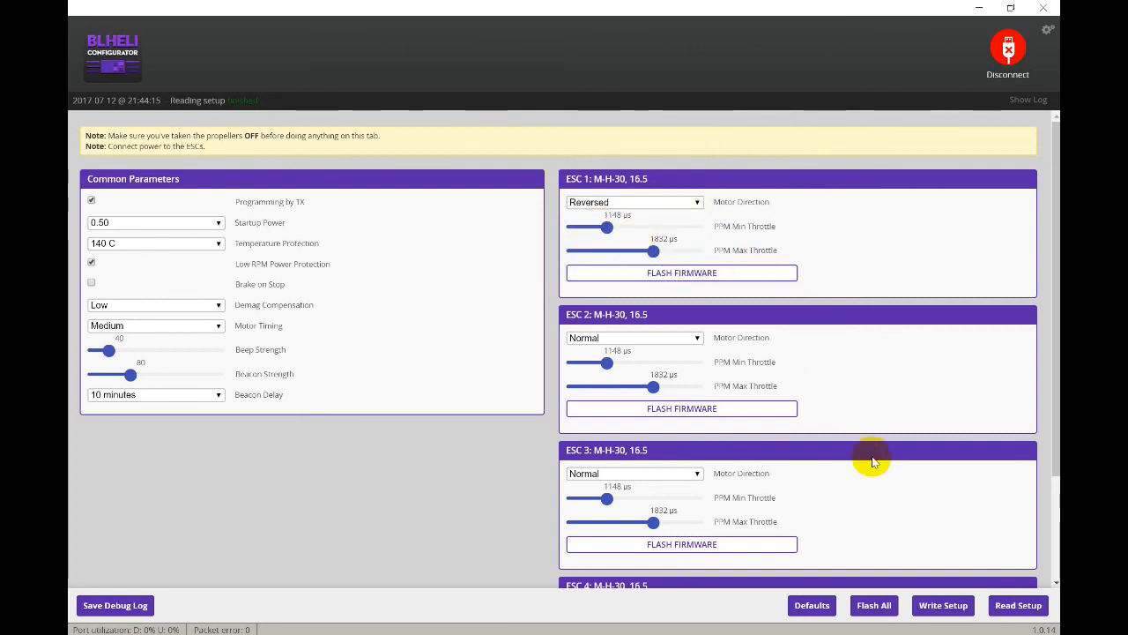
pyautogui.scroll(-3, 871, 458)
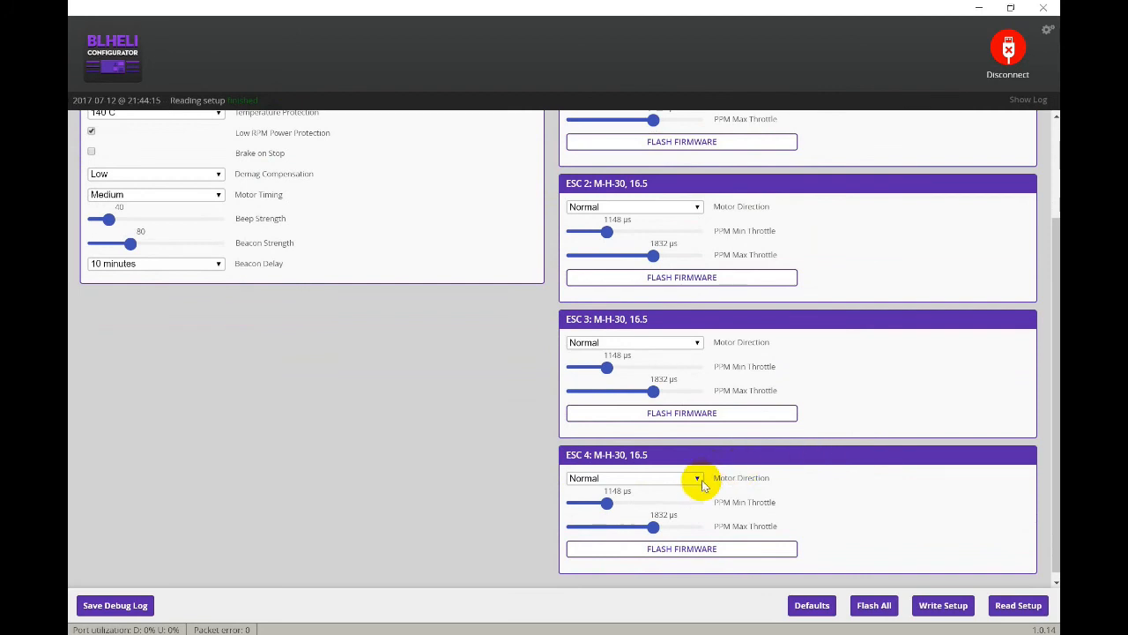
pyautogui.click(698, 481)
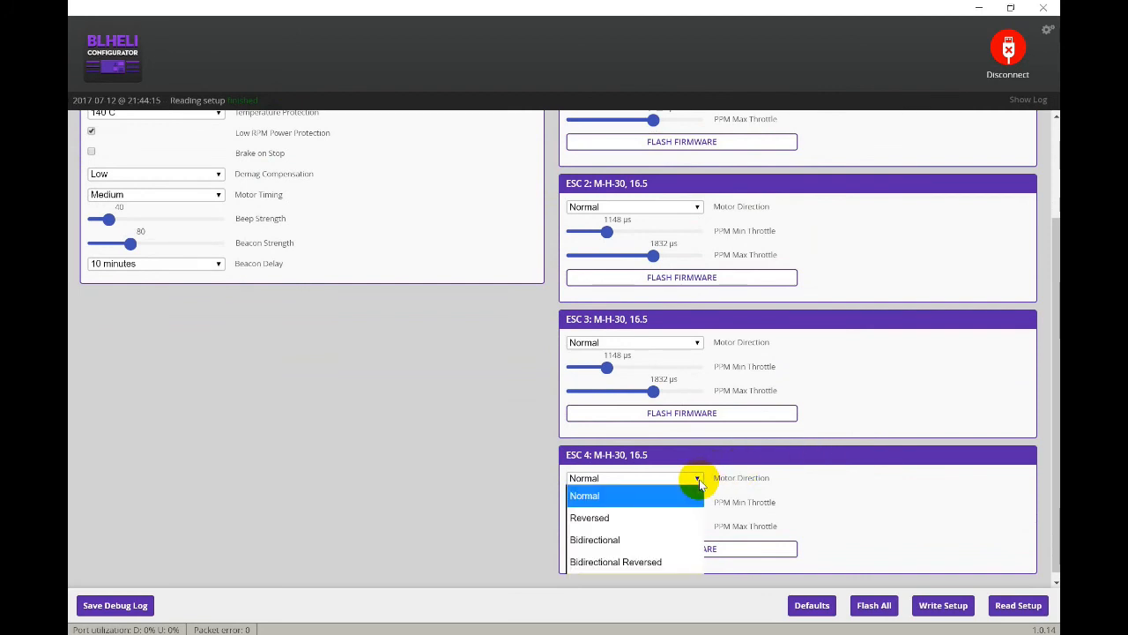
pyautogui.click(596, 518)
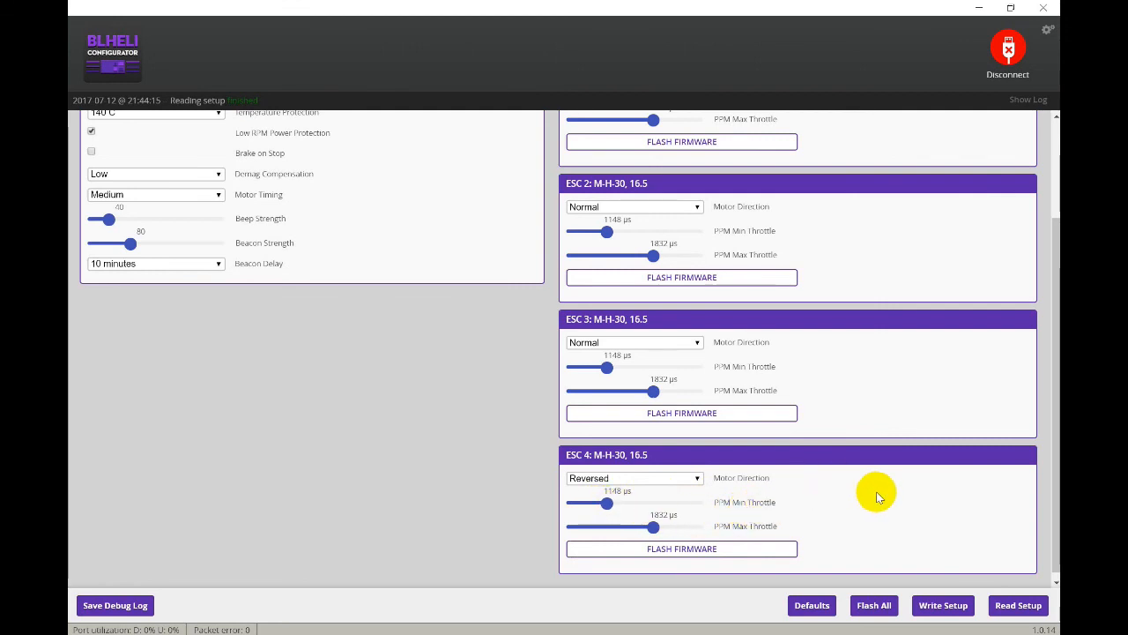
pyautogui.click(939, 606)
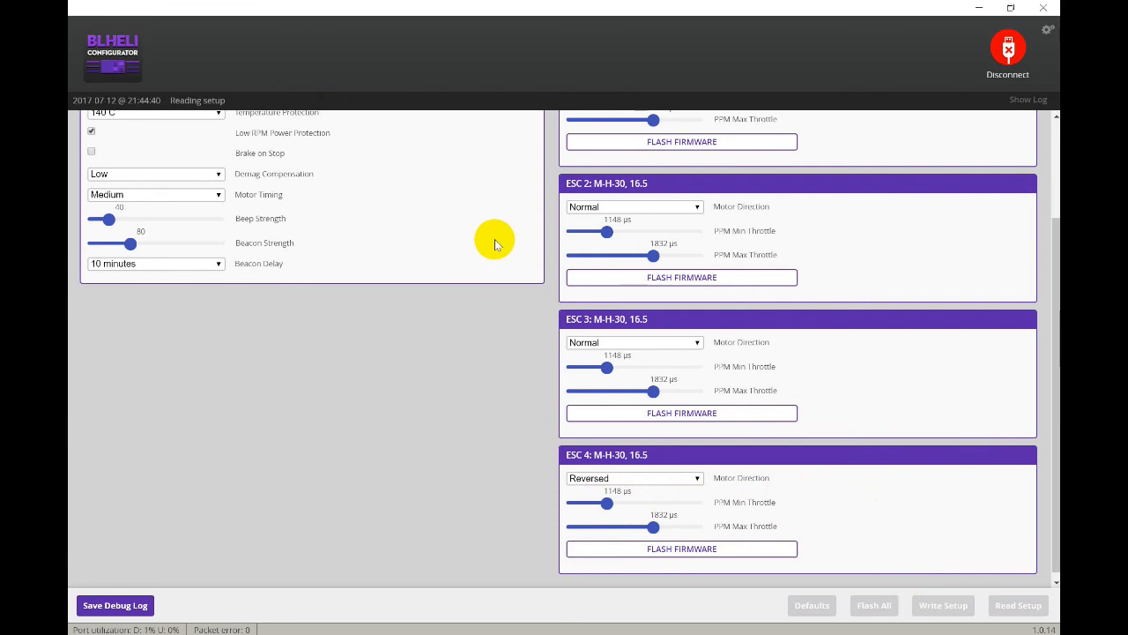
pyautogui.scroll(3, 475, 252)
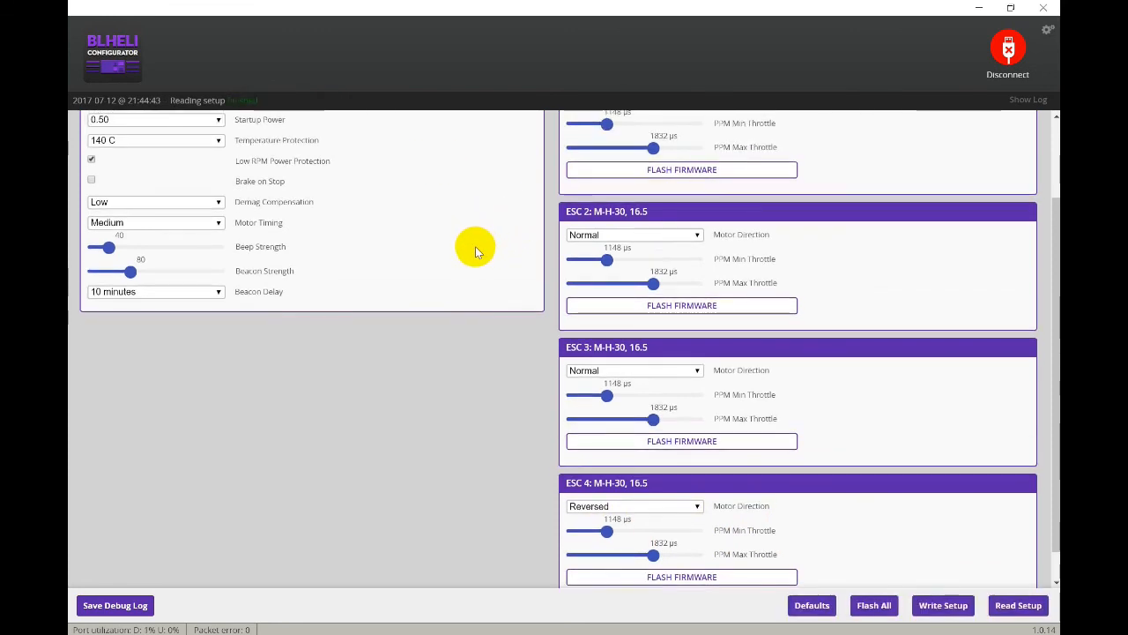
pyautogui.click(249, 106)
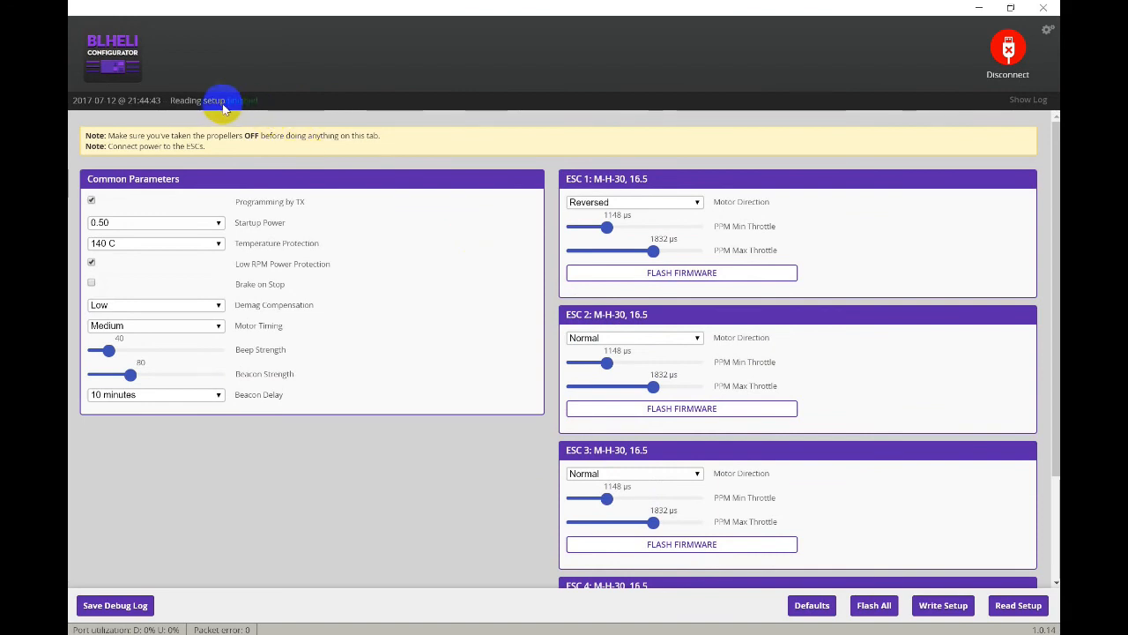
# Disconnect BLHeli Configurator, reconnect in Betaflight Configurator, and enable motor control to test-spin motors 1, 2 and 3 individually.
pyautogui.click(1011, 53)
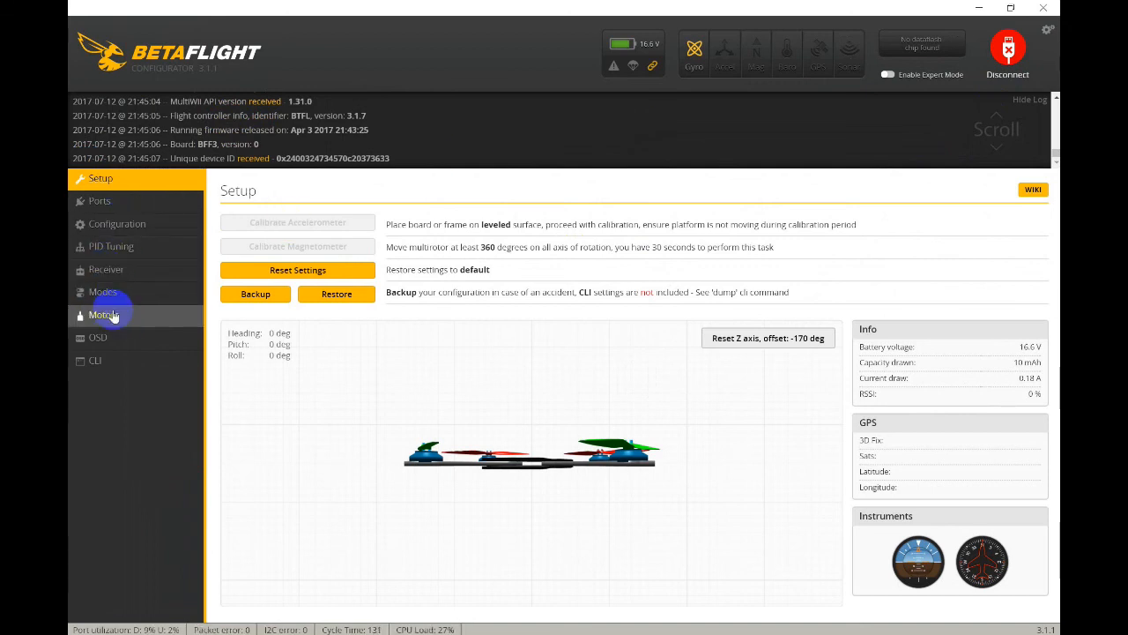
pyautogui.click(105, 315)
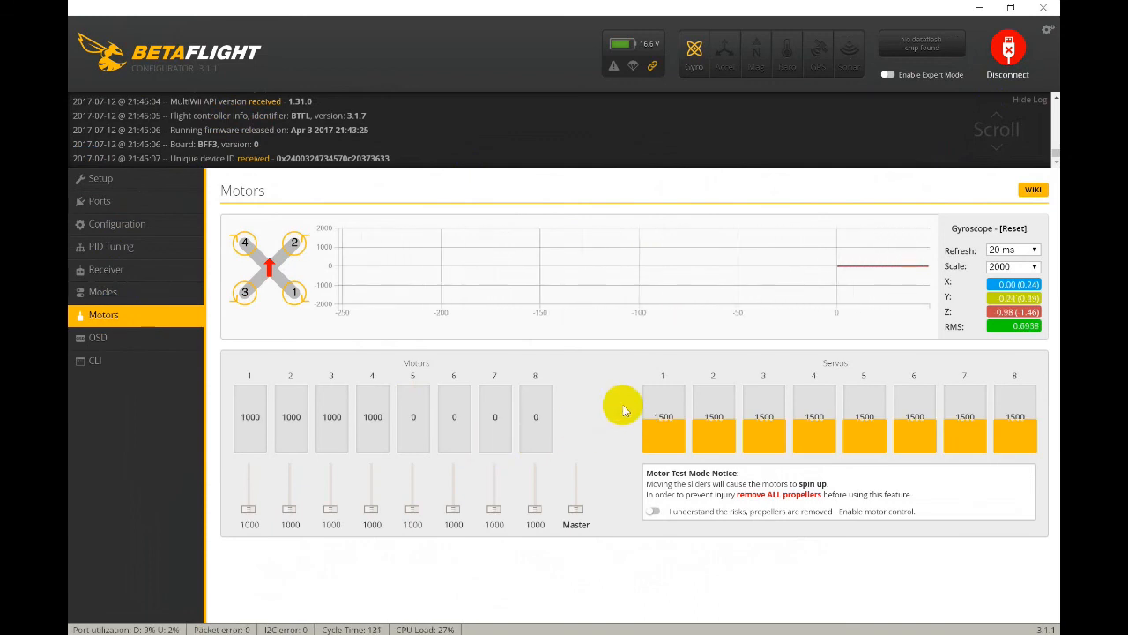
pyautogui.click(651, 512)
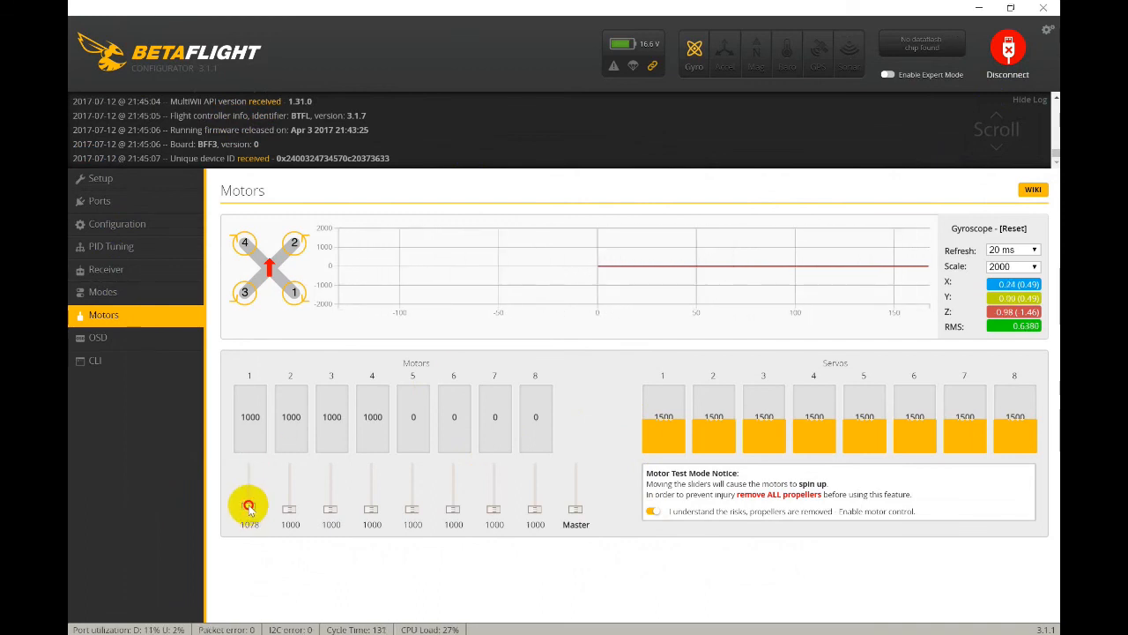
pyautogui.moveTo(248, 510); pyautogui.dragTo(250, 540)
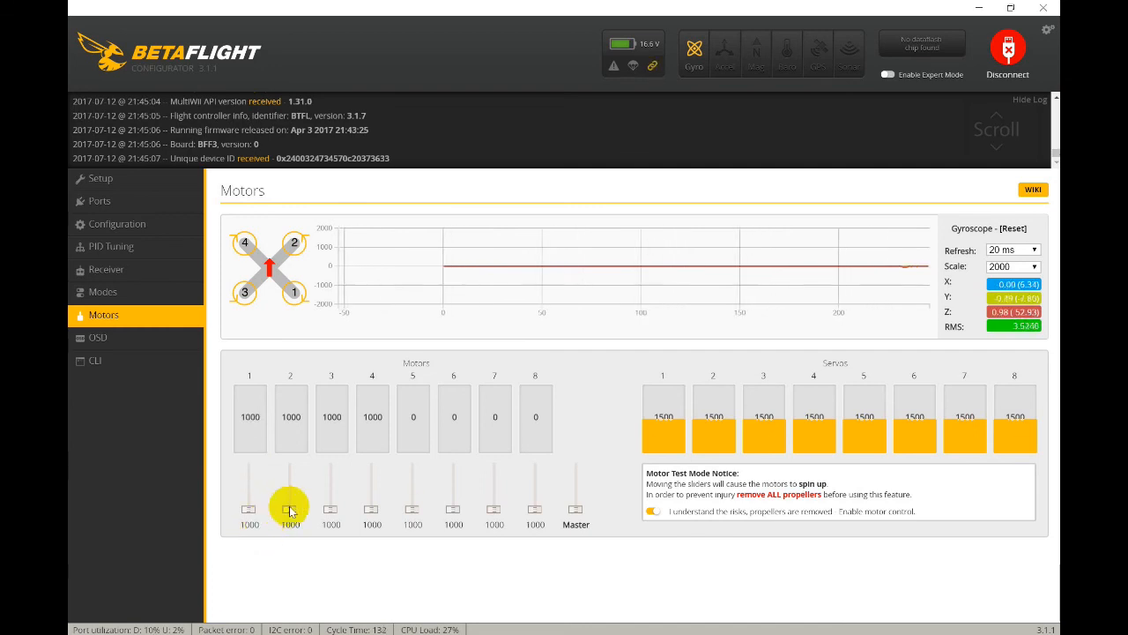
pyautogui.moveTo(291, 510); pyautogui.dragTo(294, 544)
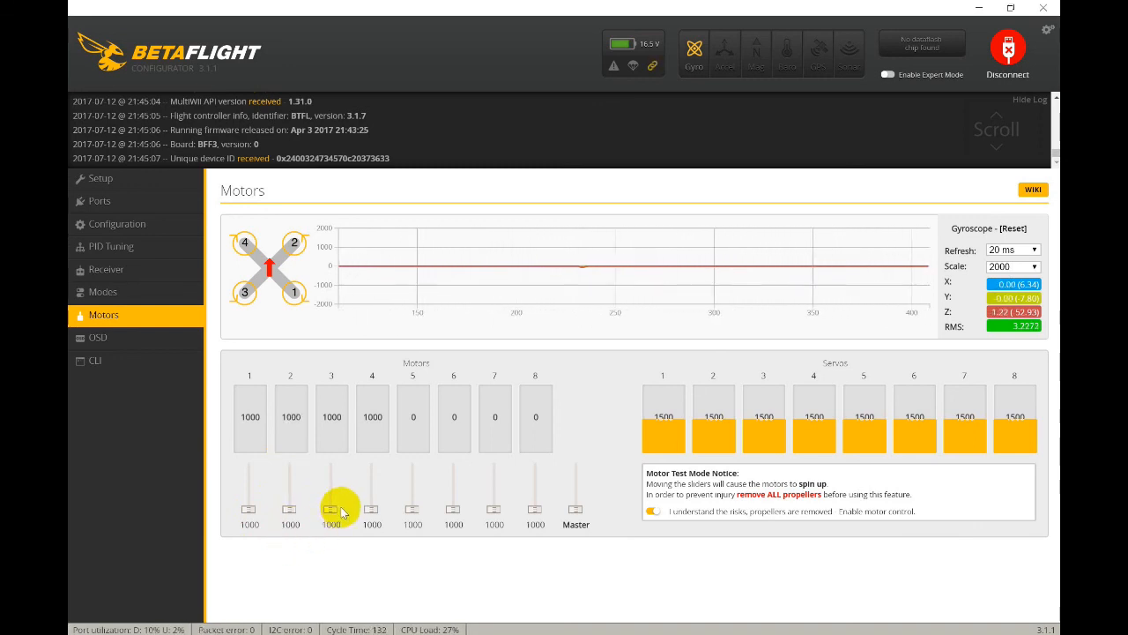
pyautogui.moveTo(330, 506); pyautogui.dragTo(333, 503)
# Disable the Artificial Horizon, Horizon Sidebars, Ontime, Flytime and Flymode elements of the OSD.
pyautogui.click(103, 343)
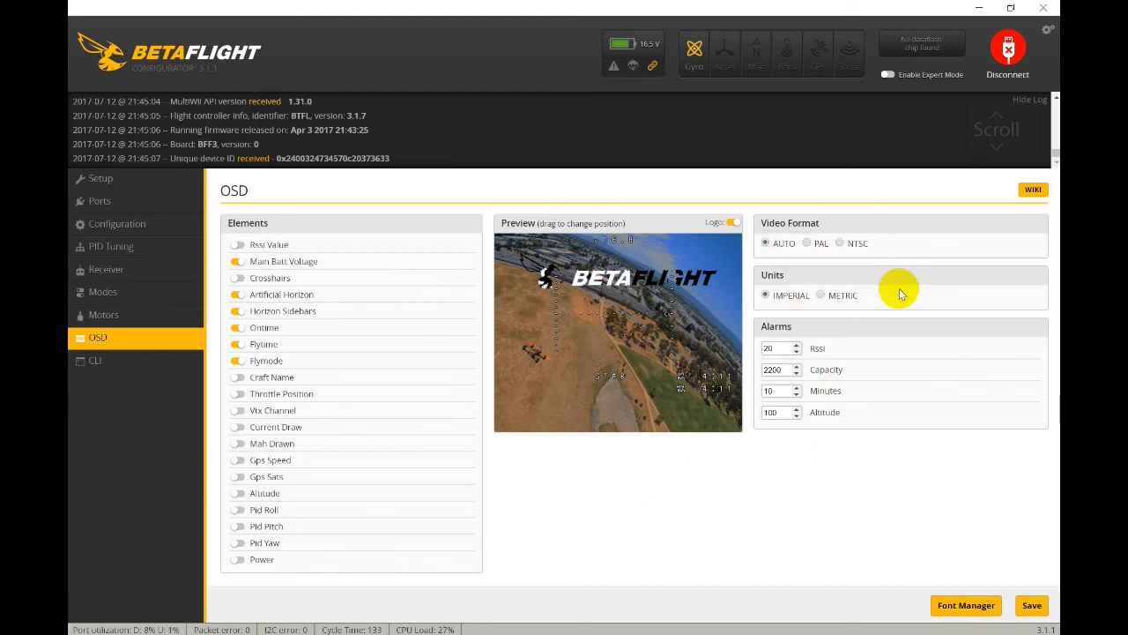
pyautogui.click(236, 312)
pyautogui.click(235, 329)
pyautogui.click(234, 345)
# Enable the Craft Name, Throttle Position, Vtx Channel, Current Draw and Mah Drawn OSD elements and save the OSD settings.
pyautogui.click(237, 378)
pyautogui.click(238, 394)
pyautogui.click(240, 411)
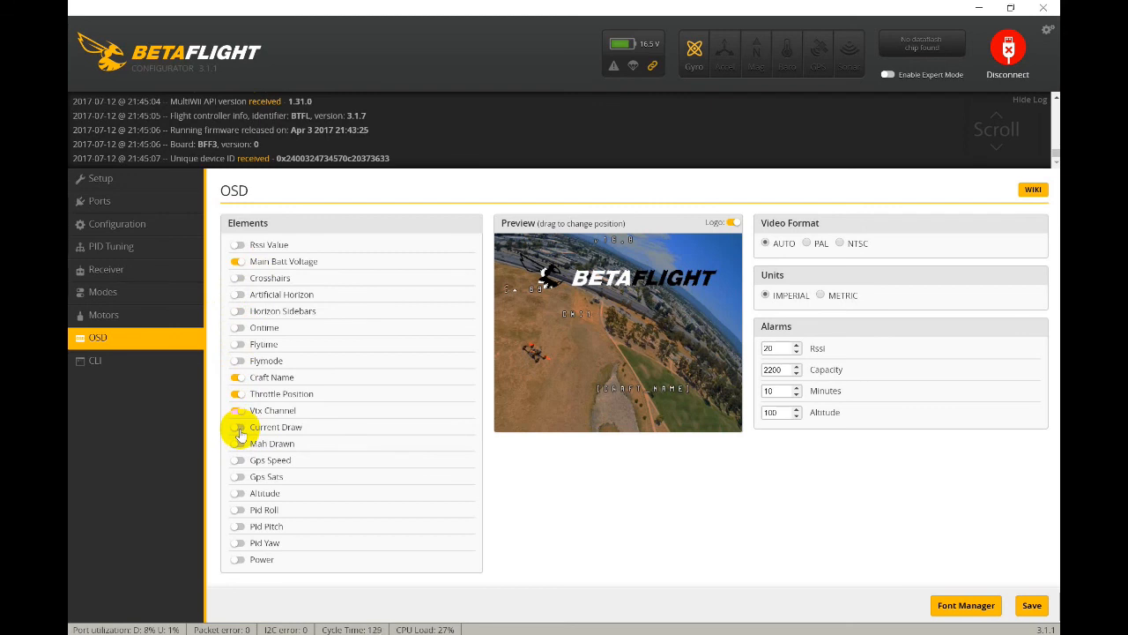
pyautogui.click(238, 444)
pyautogui.click(1030, 605)
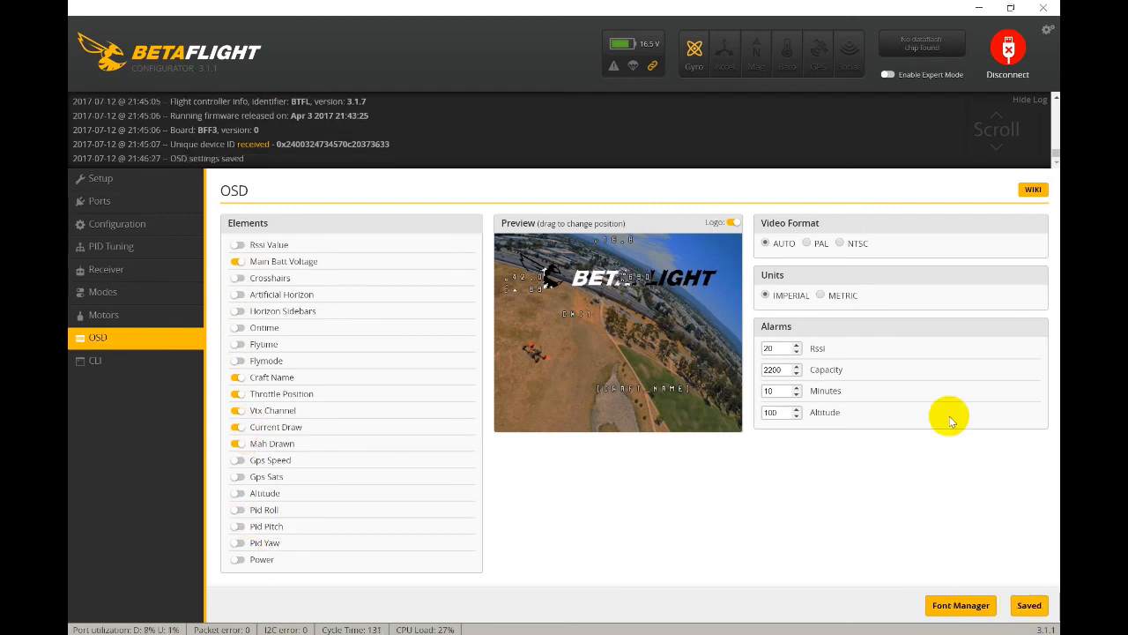
# Arrange the OSD preview with voltage, current and throttle along the left edge, VTX channel upper left and craft name bottom centre, and save.
pyautogui.moveTo(524, 294); pyautogui.dragTo(510, 332)
pyautogui.moveTo(578, 317); pyautogui.dragTo(505, 243)
pyautogui.moveTo(683, 375); pyautogui.dragTo(569, 415)
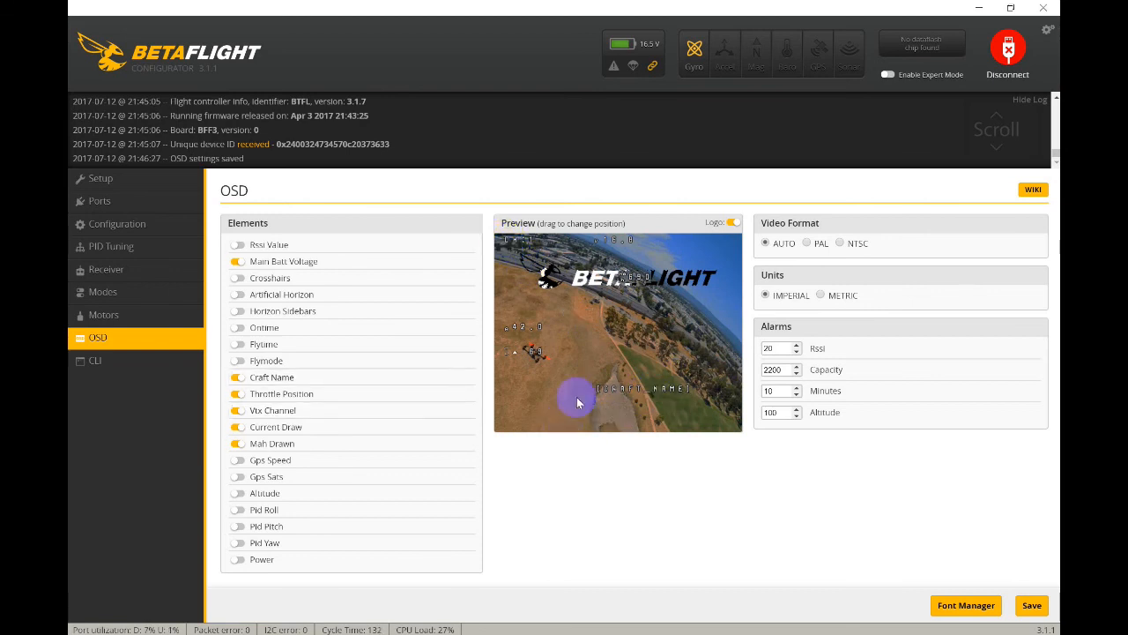
pyautogui.moveTo(617, 242); pyautogui.dragTo(504, 308)
pyautogui.click(1030, 605)
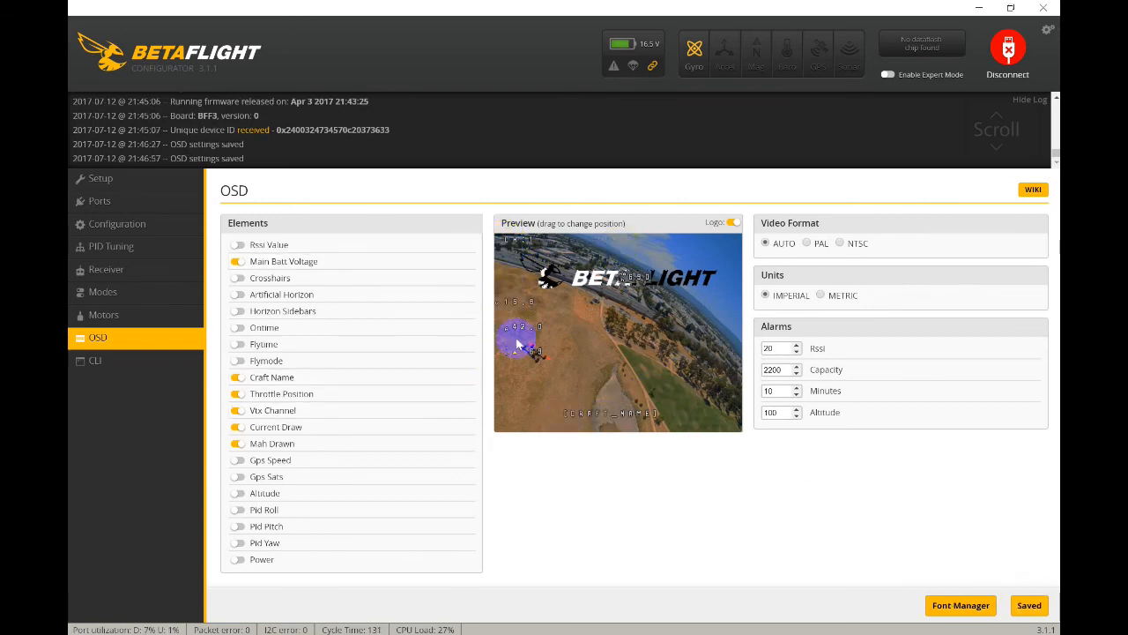
# Examine the battery voltage and current sensor settings in the flight controller configuration.
pyautogui.click(137, 223)
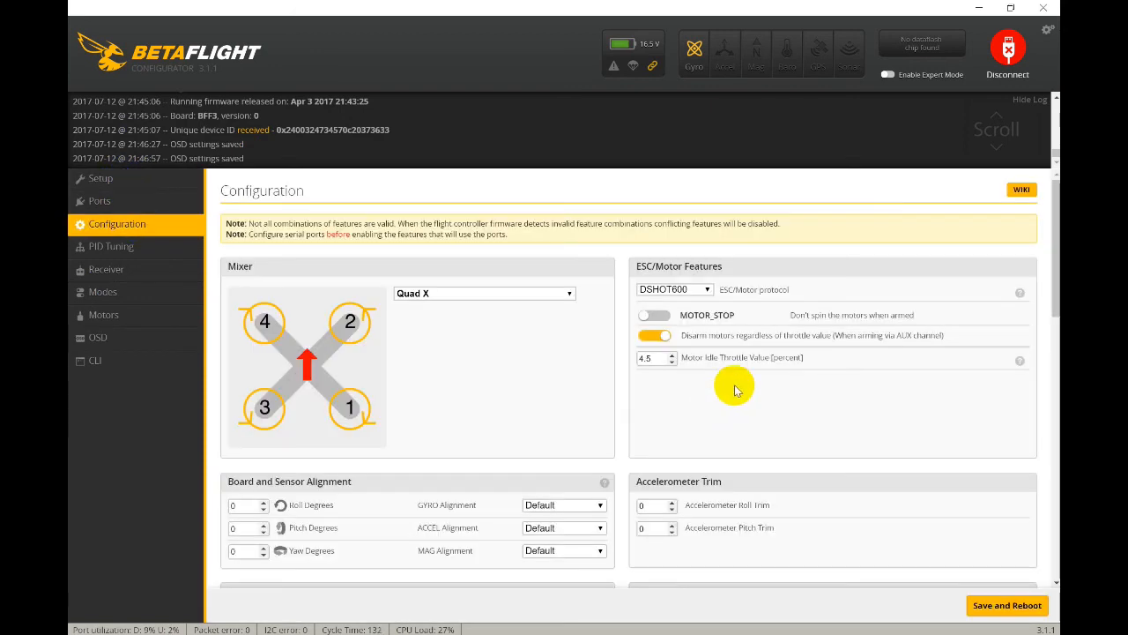
pyautogui.scroll(-2, 750, 441)
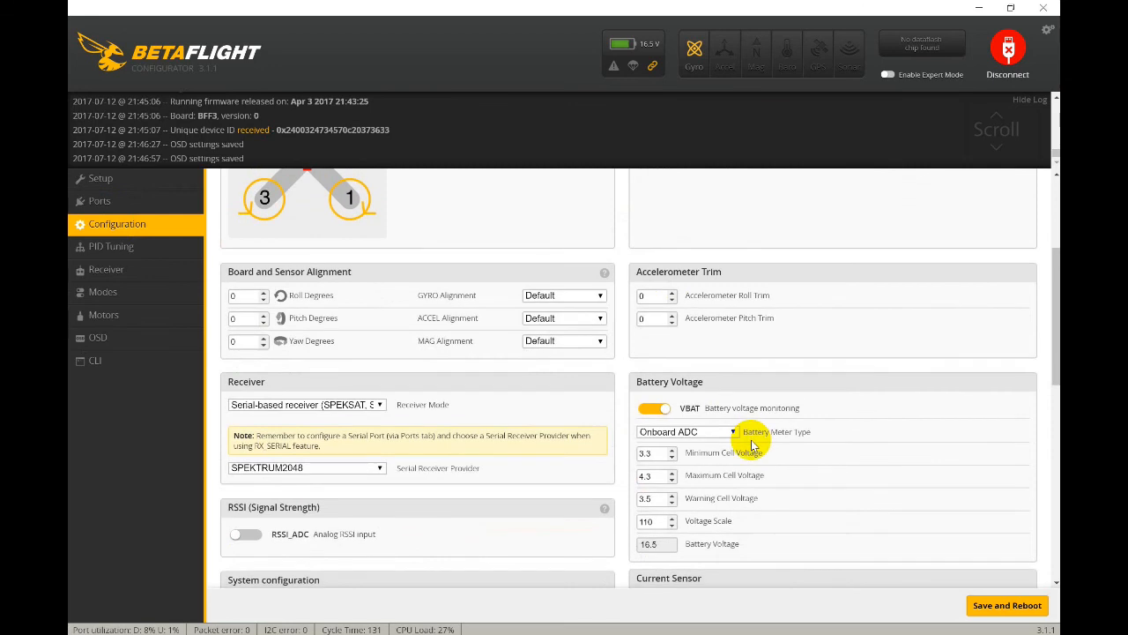
pyautogui.scroll(-3, 750, 445)
pyautogui.scroll(-1, 751, 445)
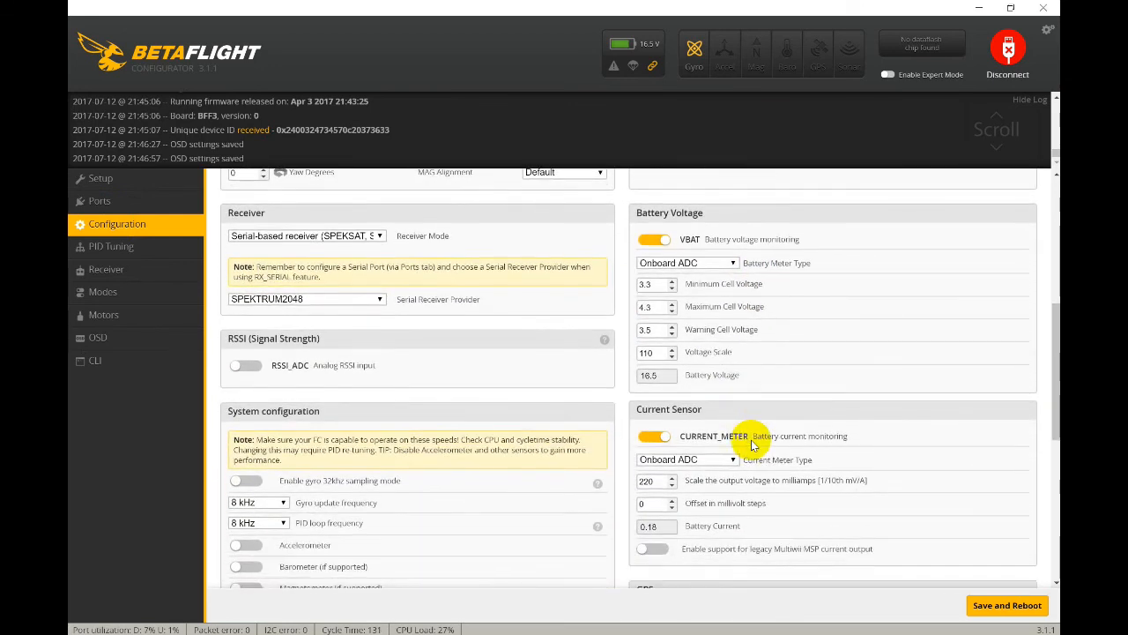
pyautogui.scroll(-1, 752, 445)
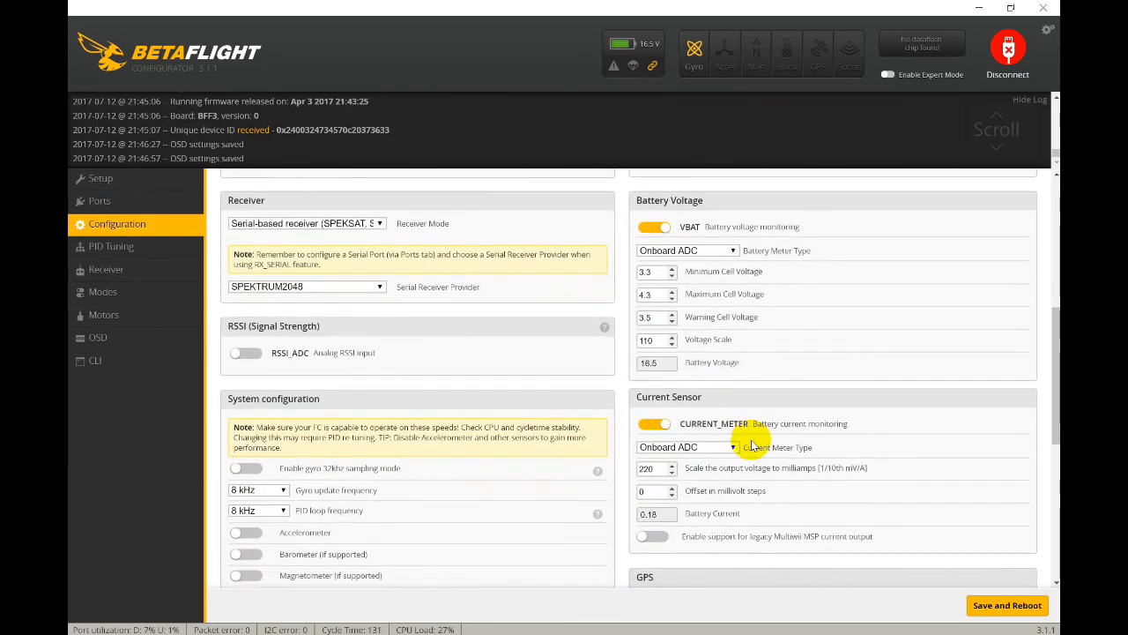
pyautogui.scroll(1, 752, 446)
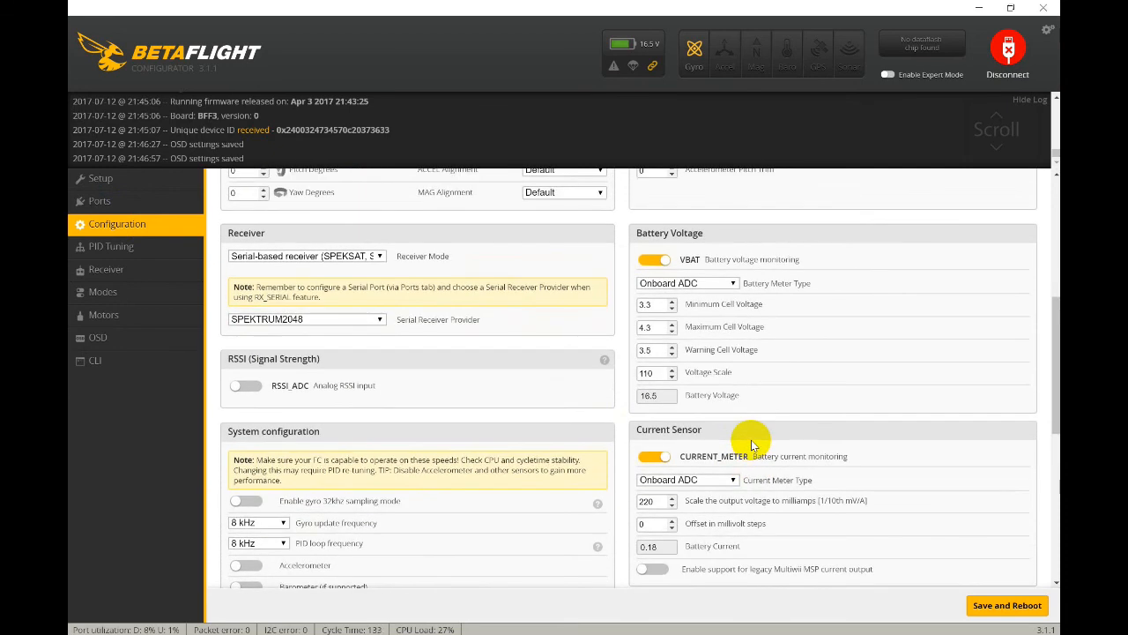